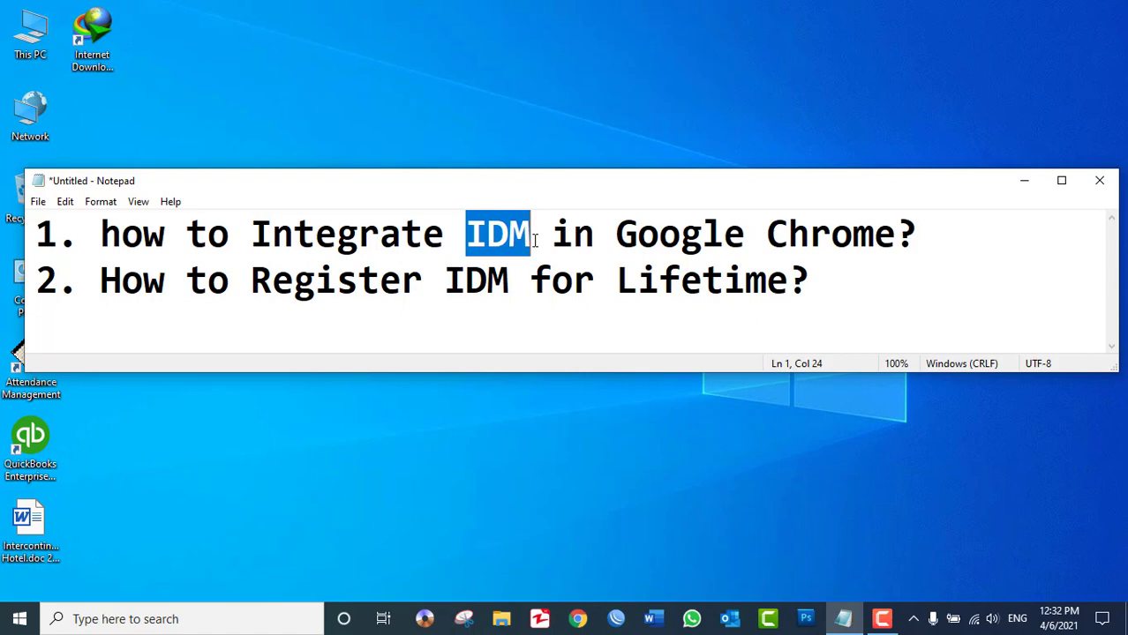
double_click(527, 236)
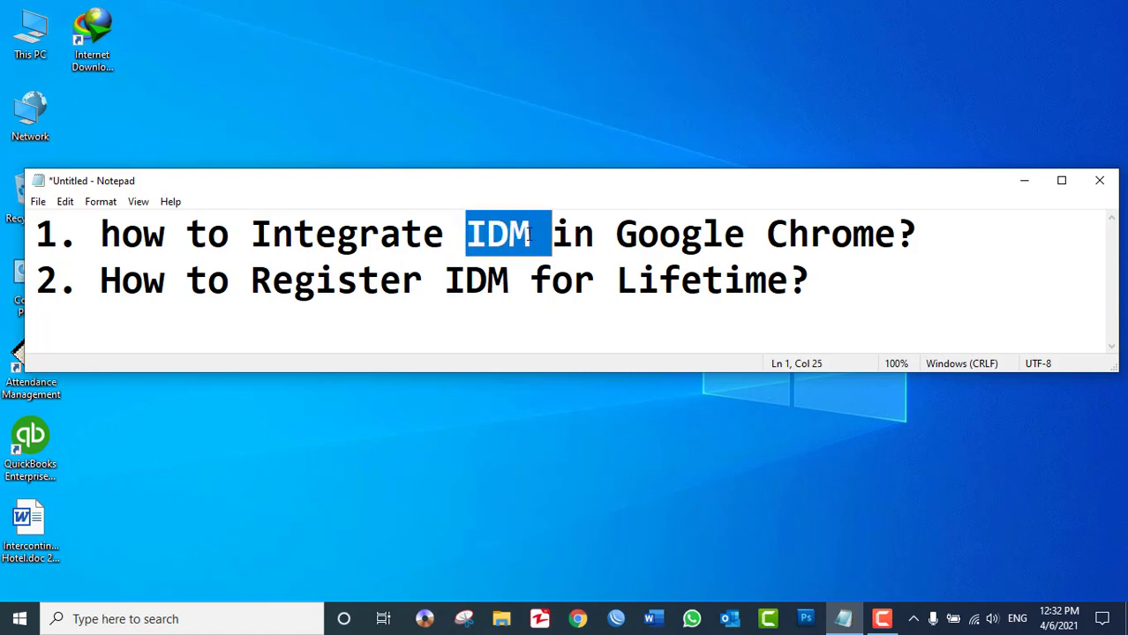
drag(618, 235, 902, 235)
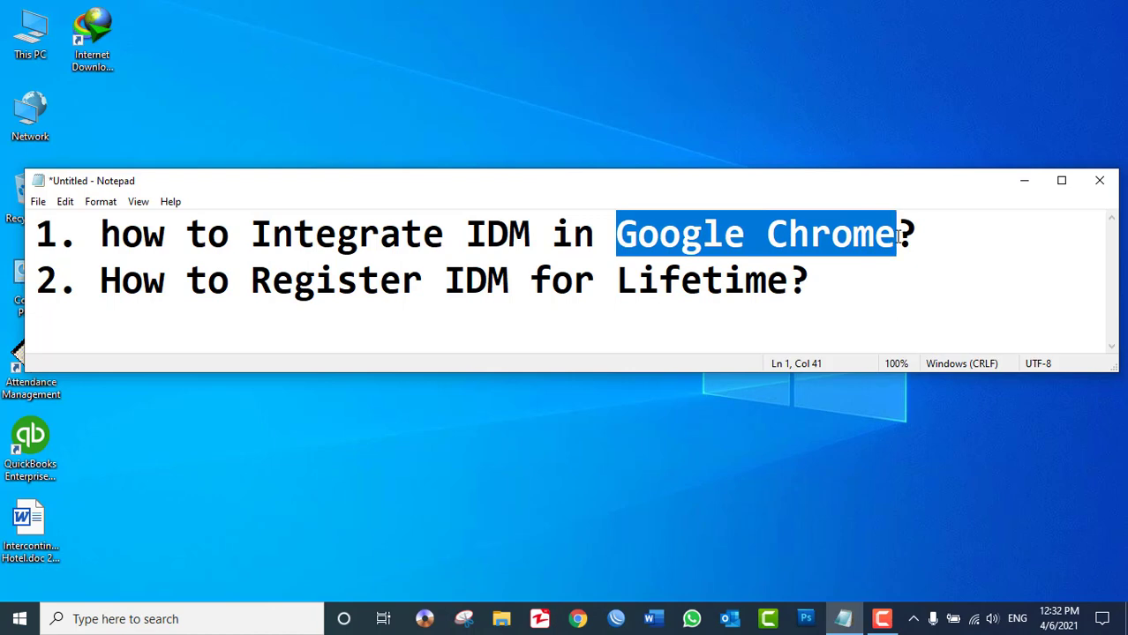
drag(897, 234, 616, 234)
double_click(486, 234)
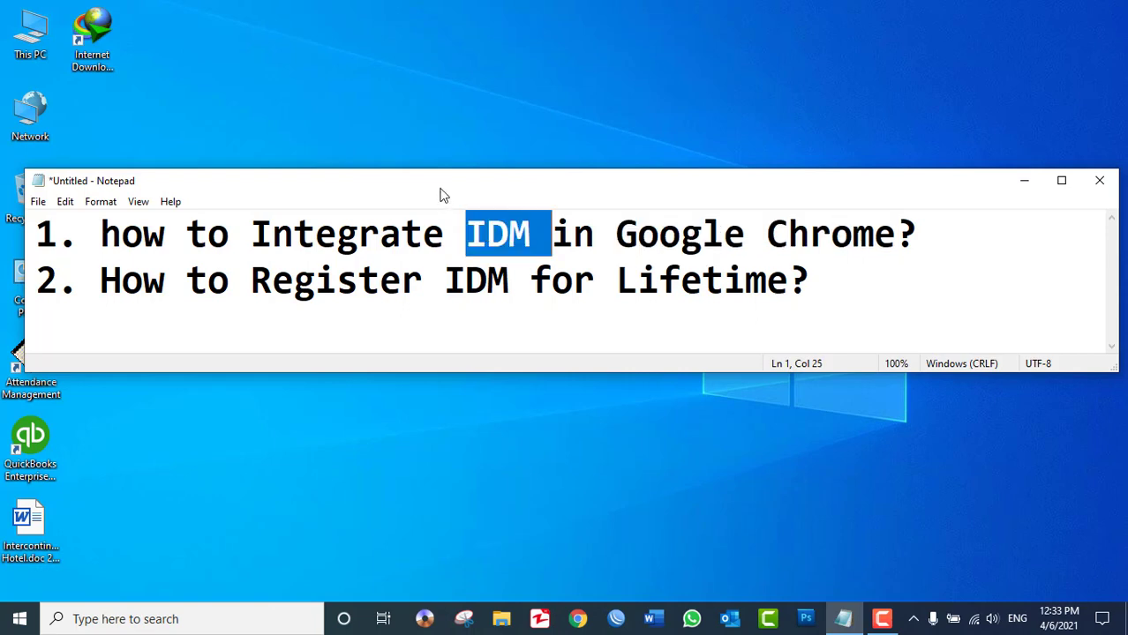
drag(439, 187, 516, 166)
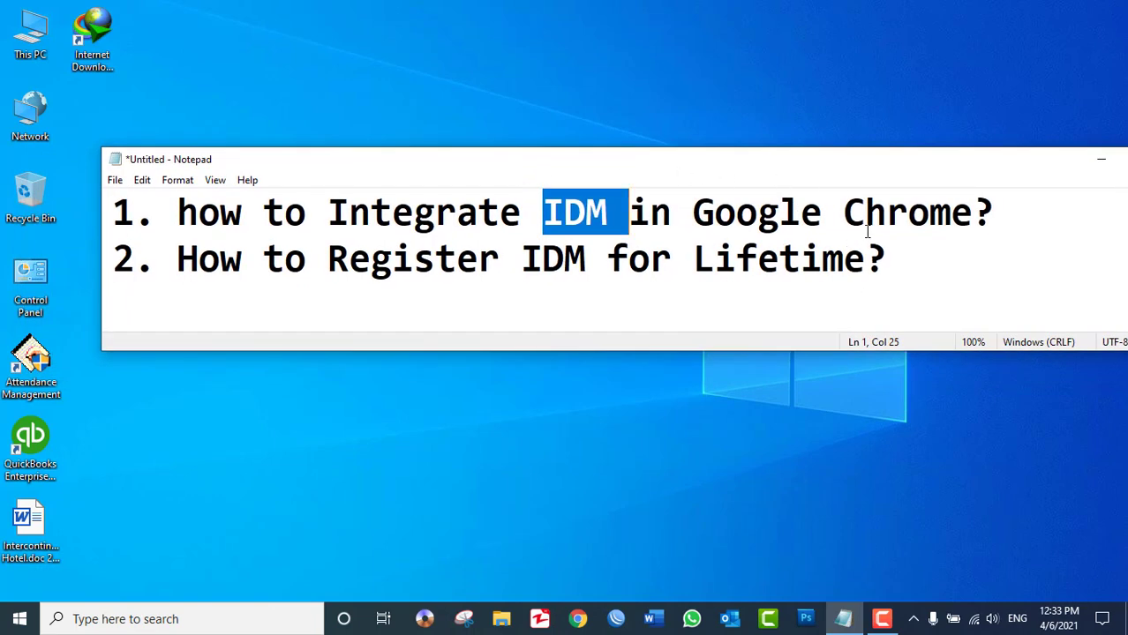
double_click(427, 209)
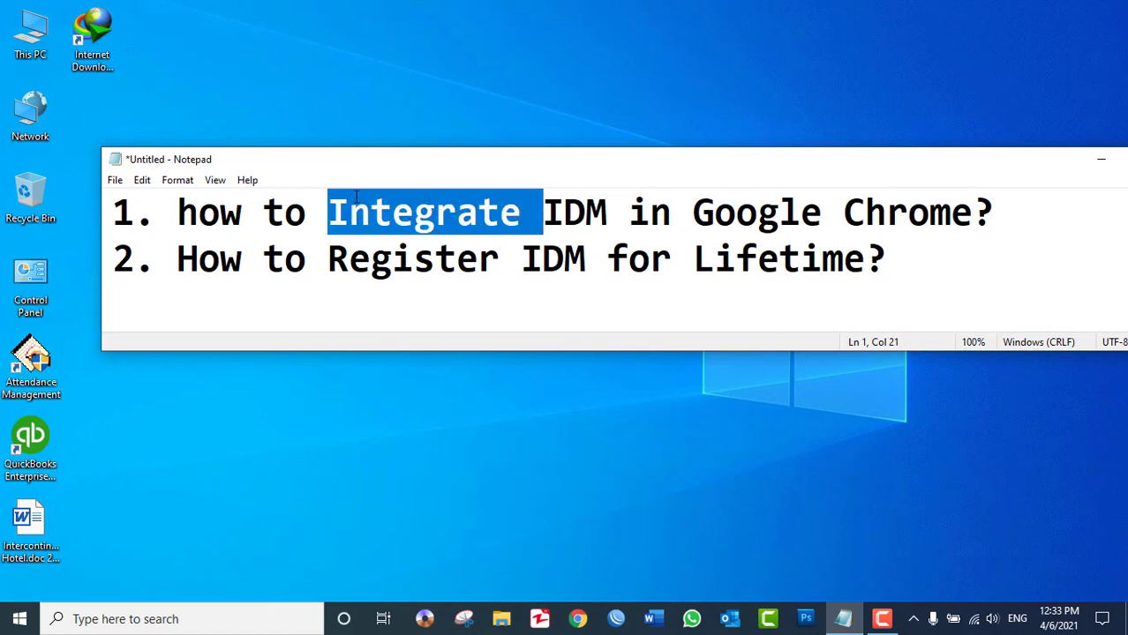
Step: Open Internet Download Manager from the desktop to view its main window, close it, and minimize the Notepad note
double_click(94, 25)
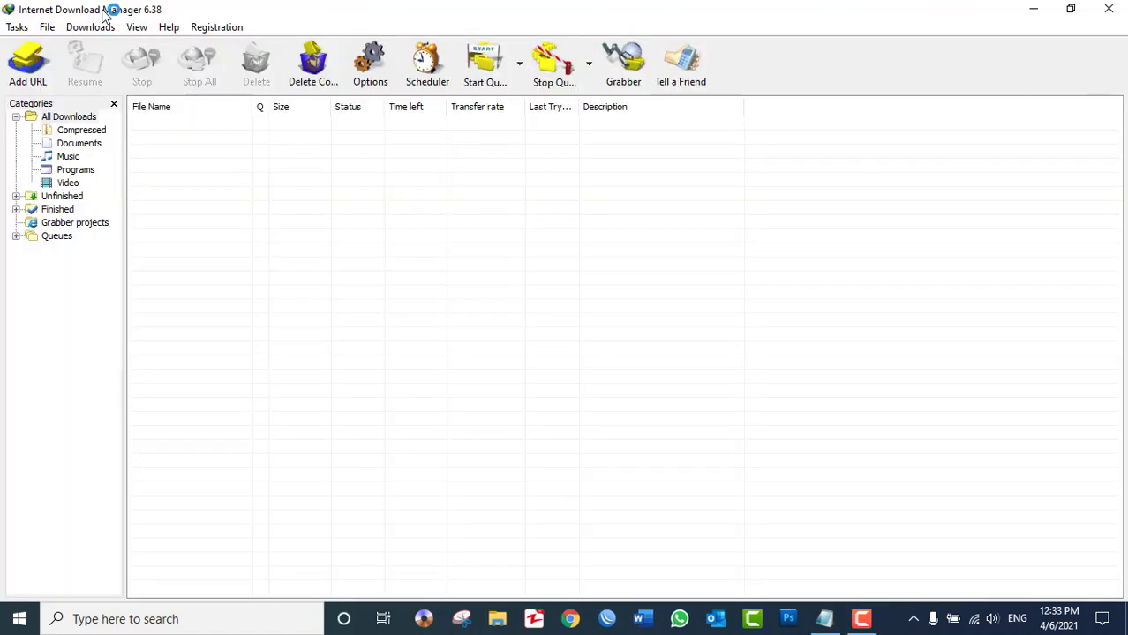
click(1108, 8)
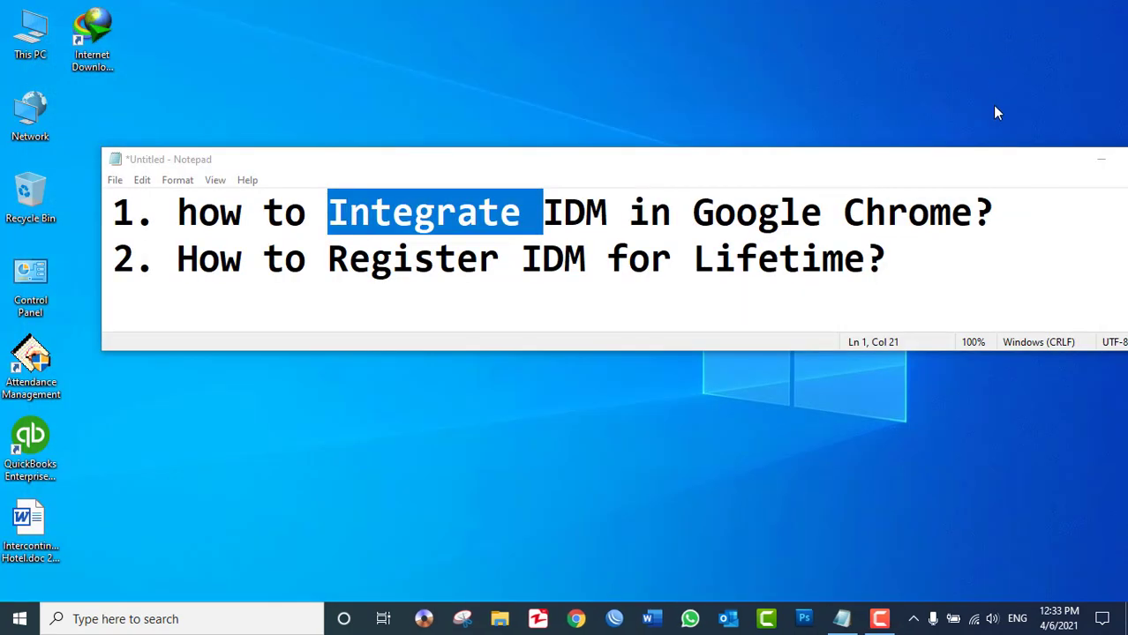
click(1087, 164)
double_click(94, 35)
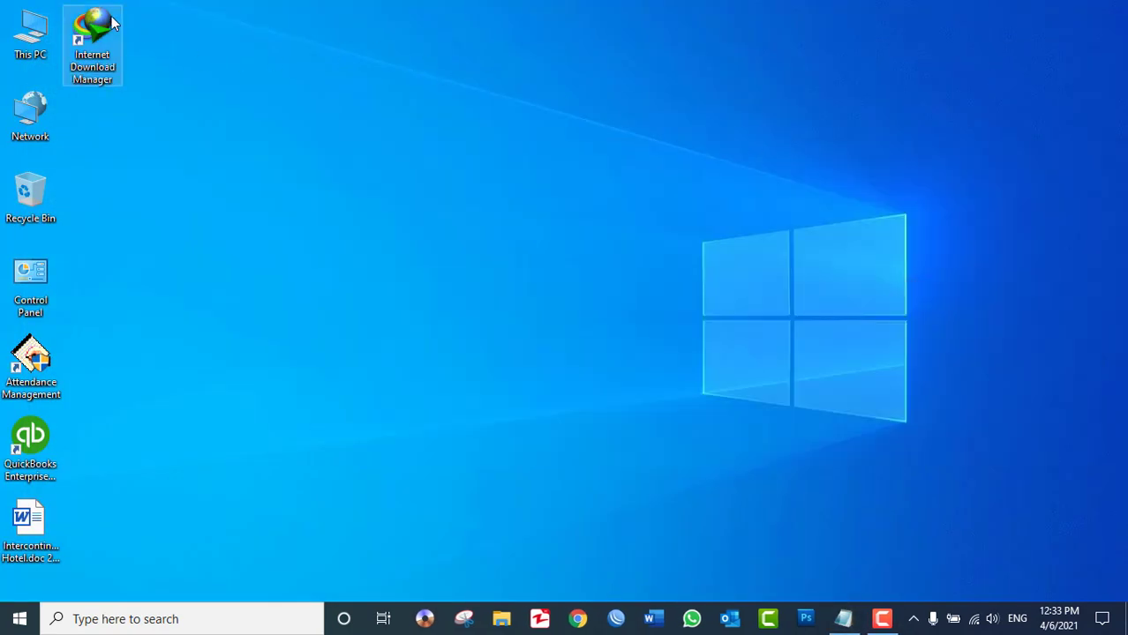
click(1119, 8)
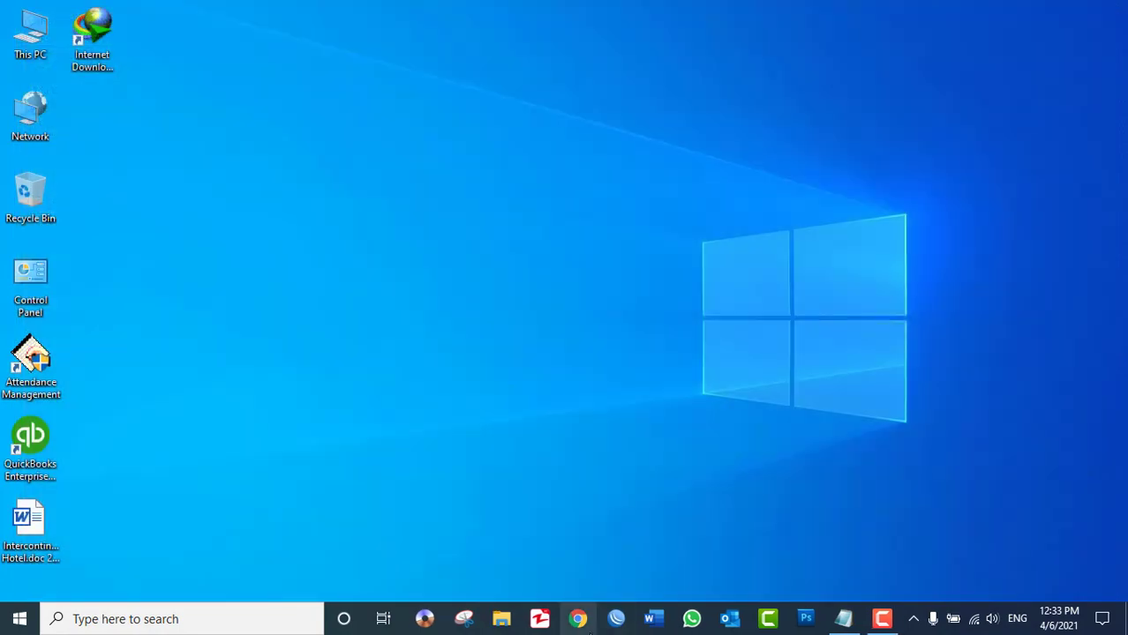
Step: Open the Excel 2019 Advanced Tutorial video on youtube.com in Google Chrome, pause it, and minimize the browser
click(578, 620)
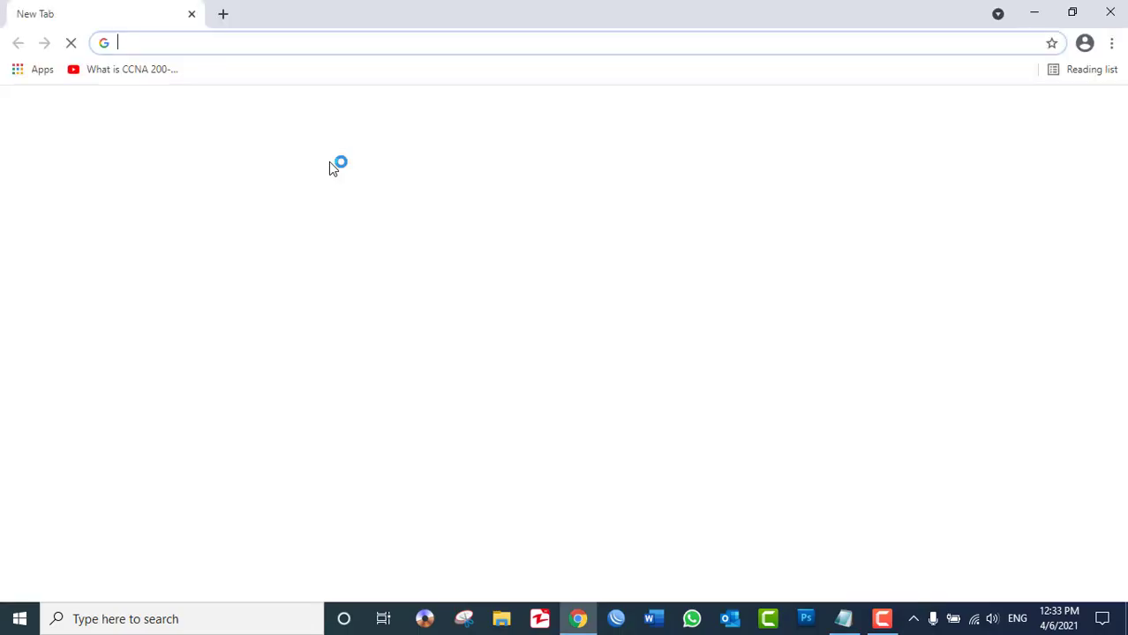
text(youtube.com)
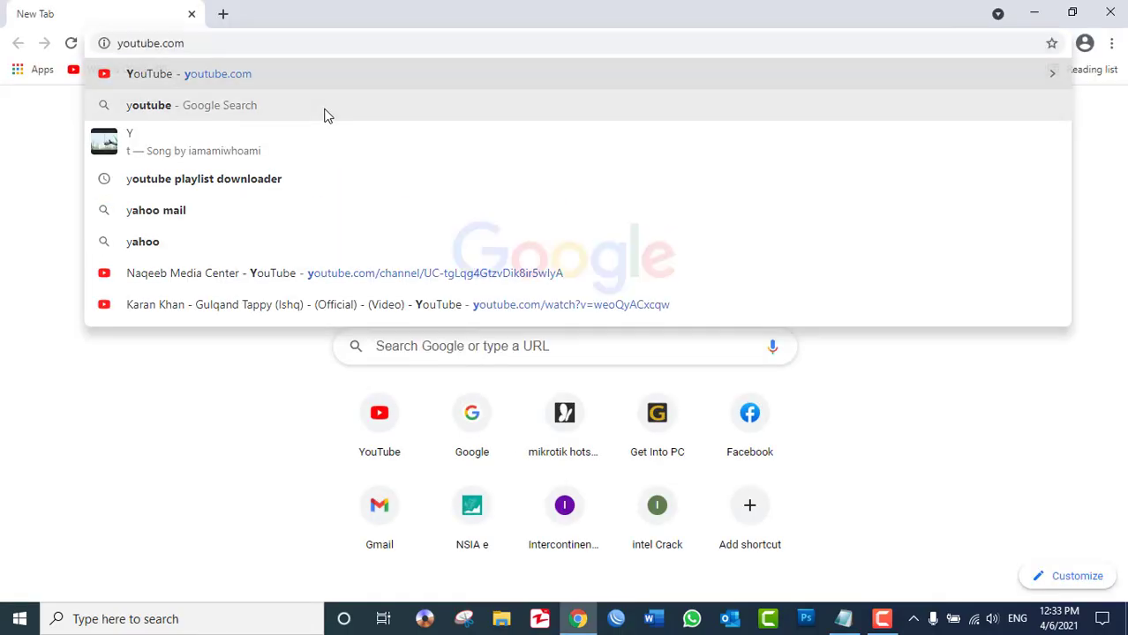
key(Return)
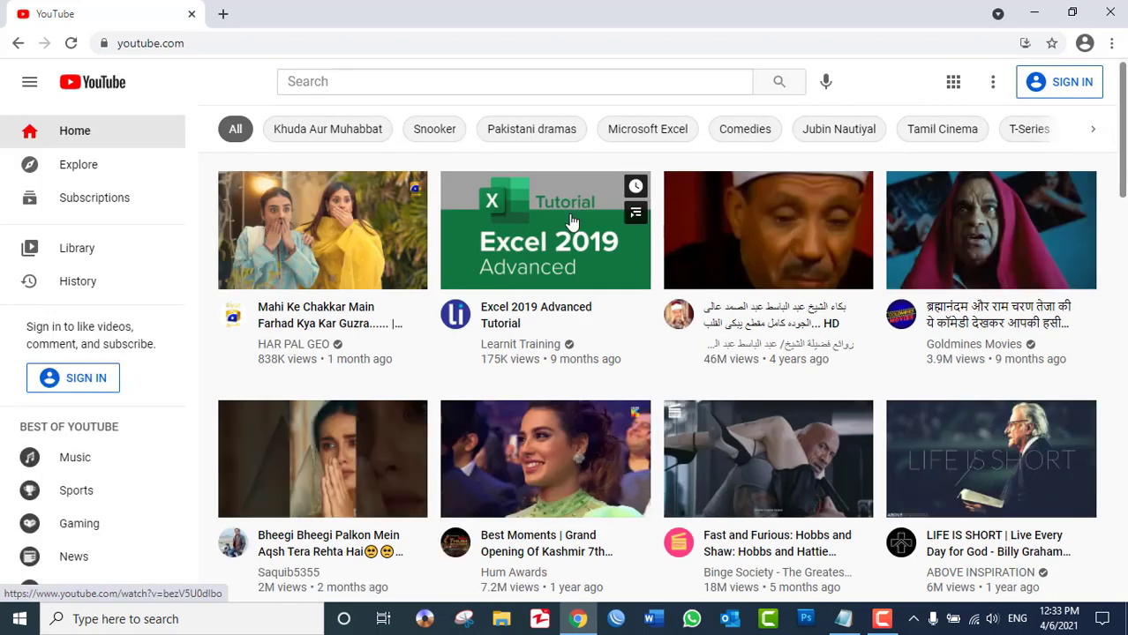
click(559, 231)
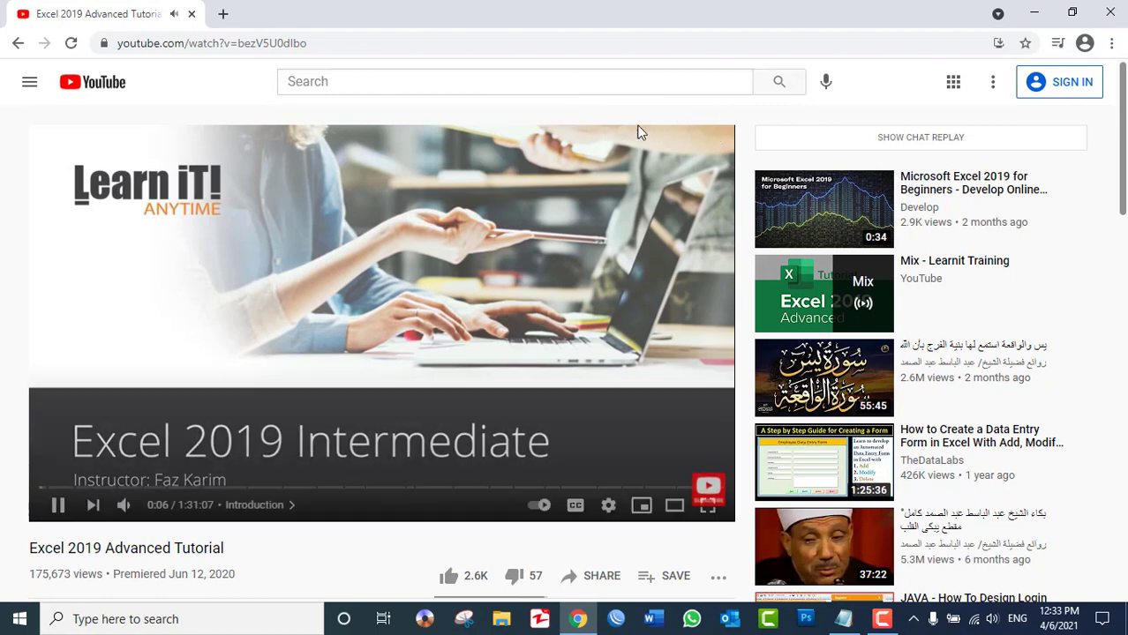
click(616, 181)
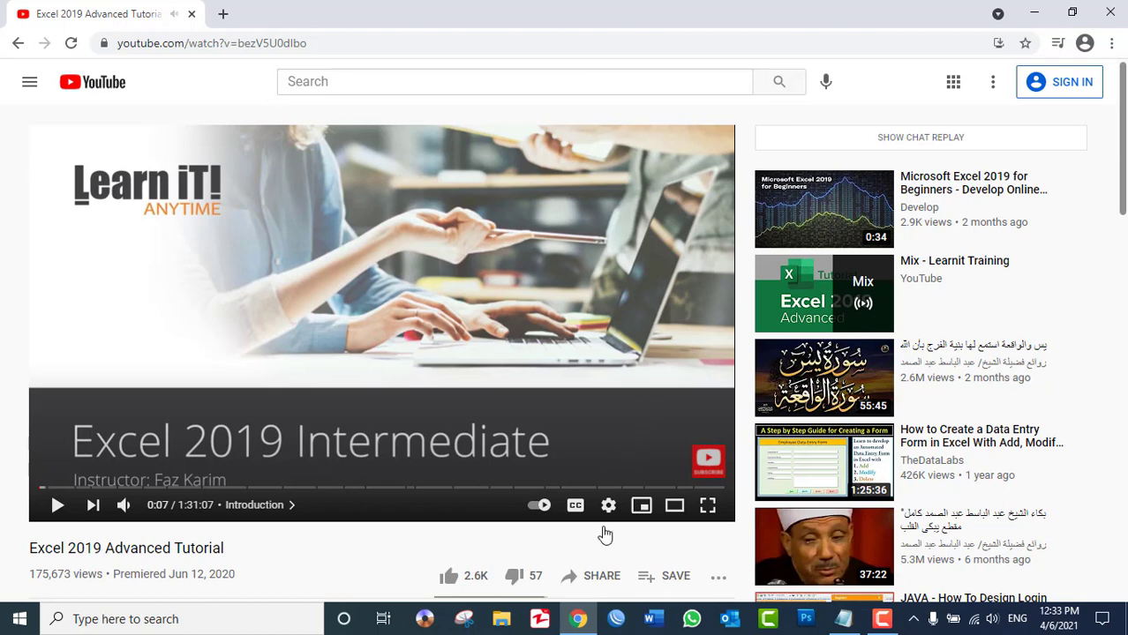
mouse_move(581, 624)
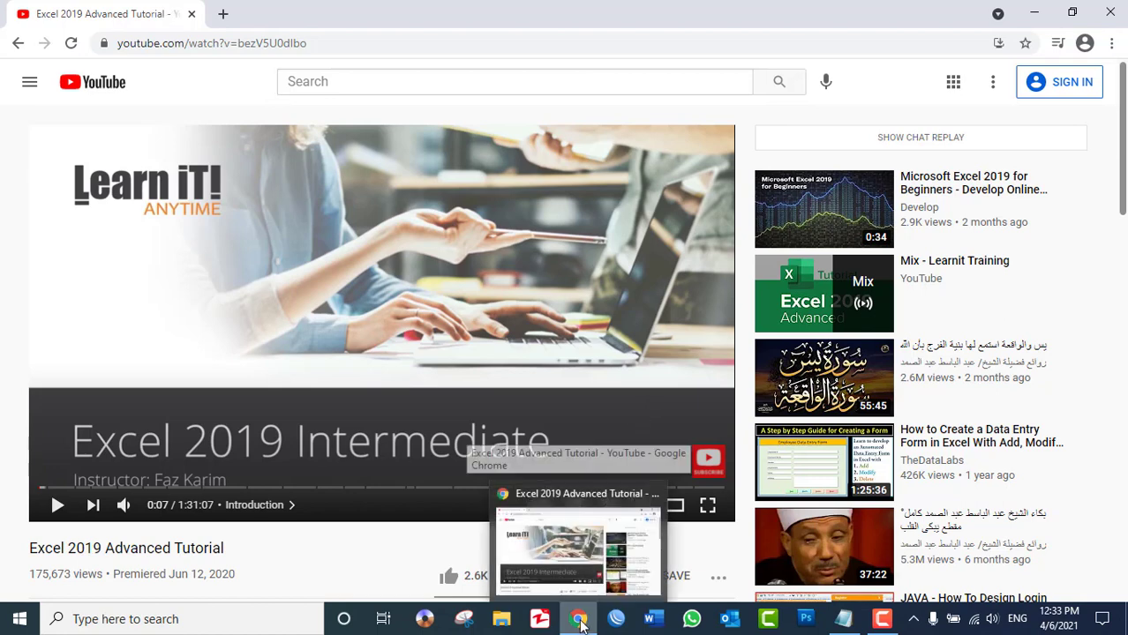
click(578, 539)
Step: Check for updates in Internet Download Manager, dismiss the update dialog, and close the program
right_click(354, 252)
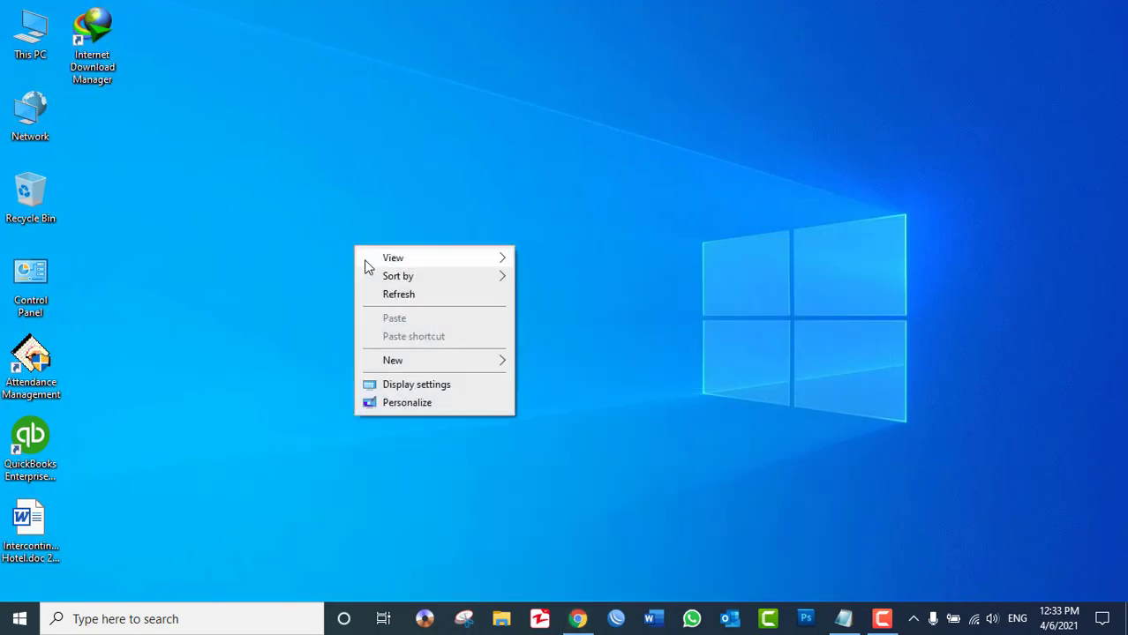
click(386, 294)
double_click(103, 24)
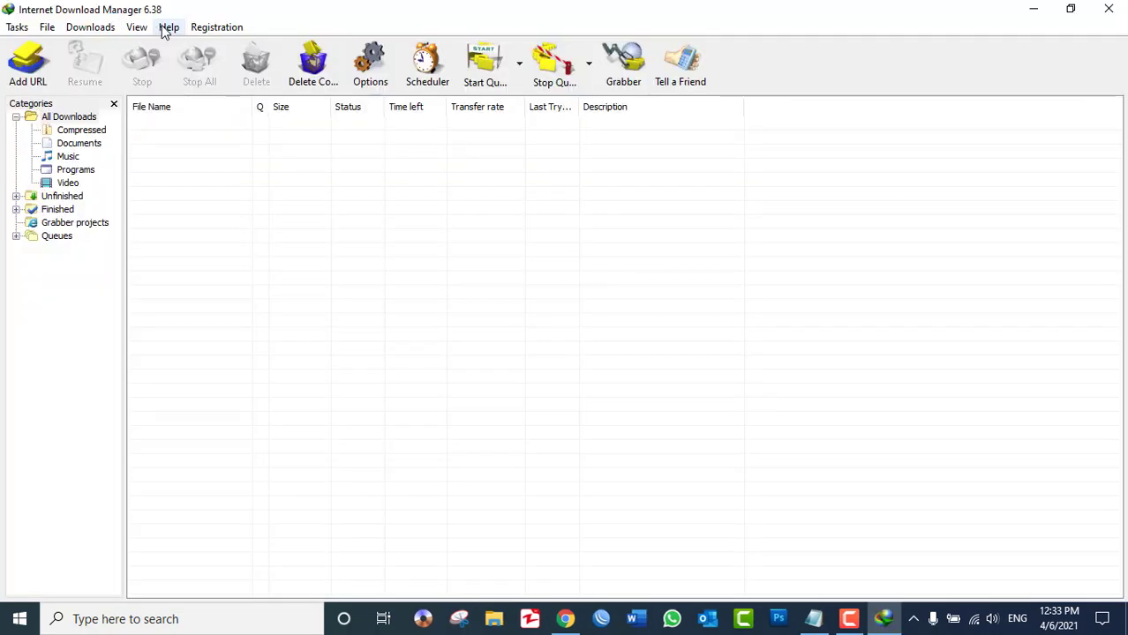
click(167, 27)
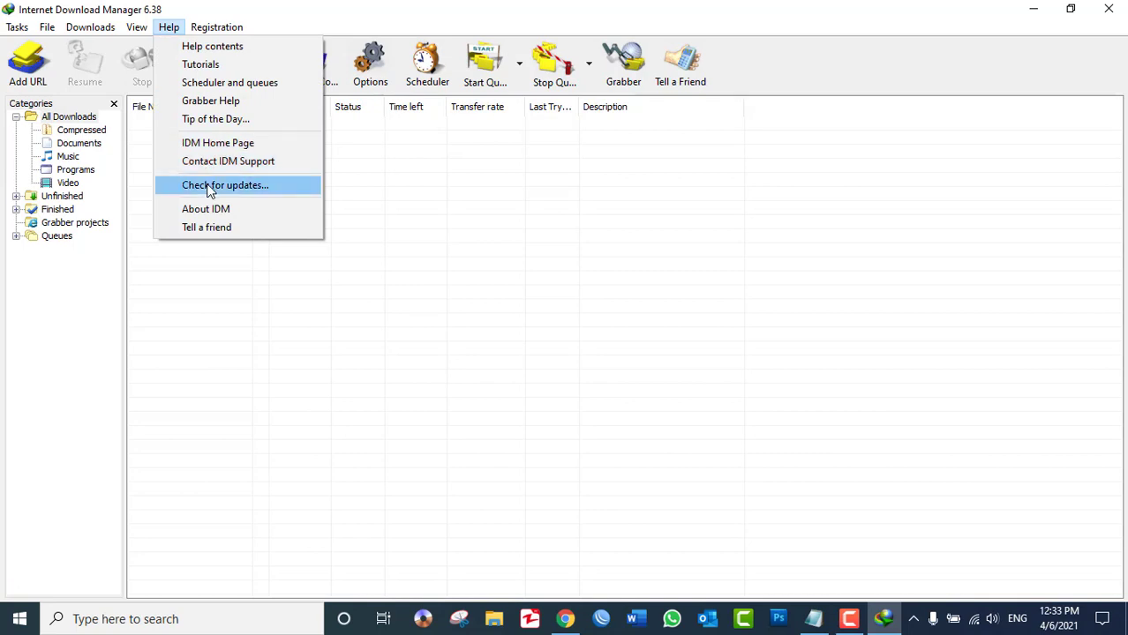
click(210, 187)
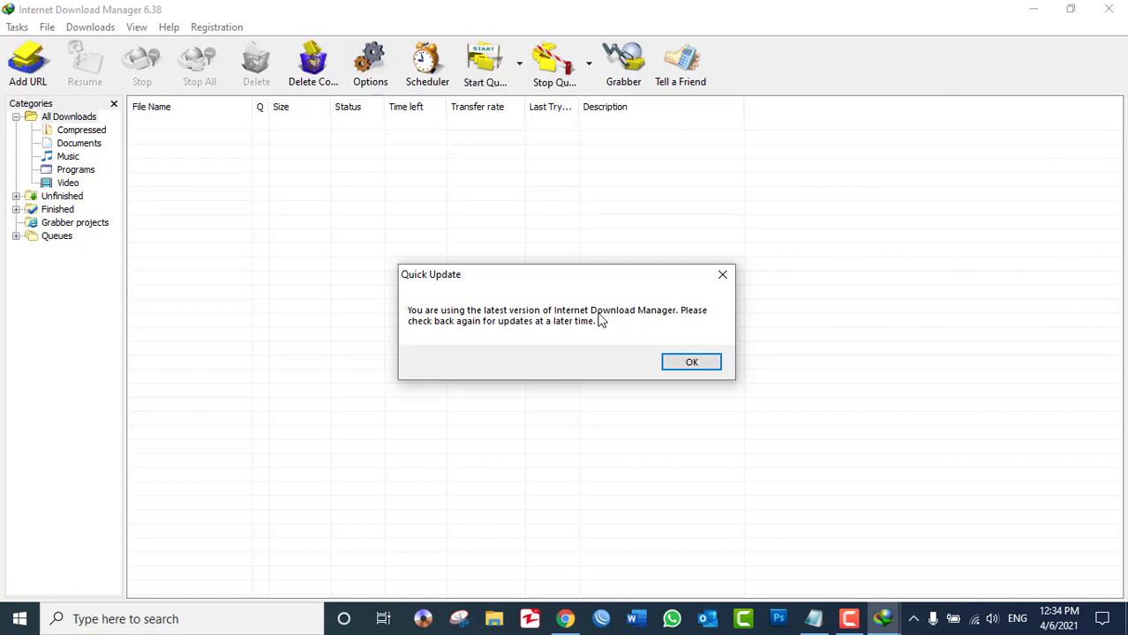
click(723, 276)
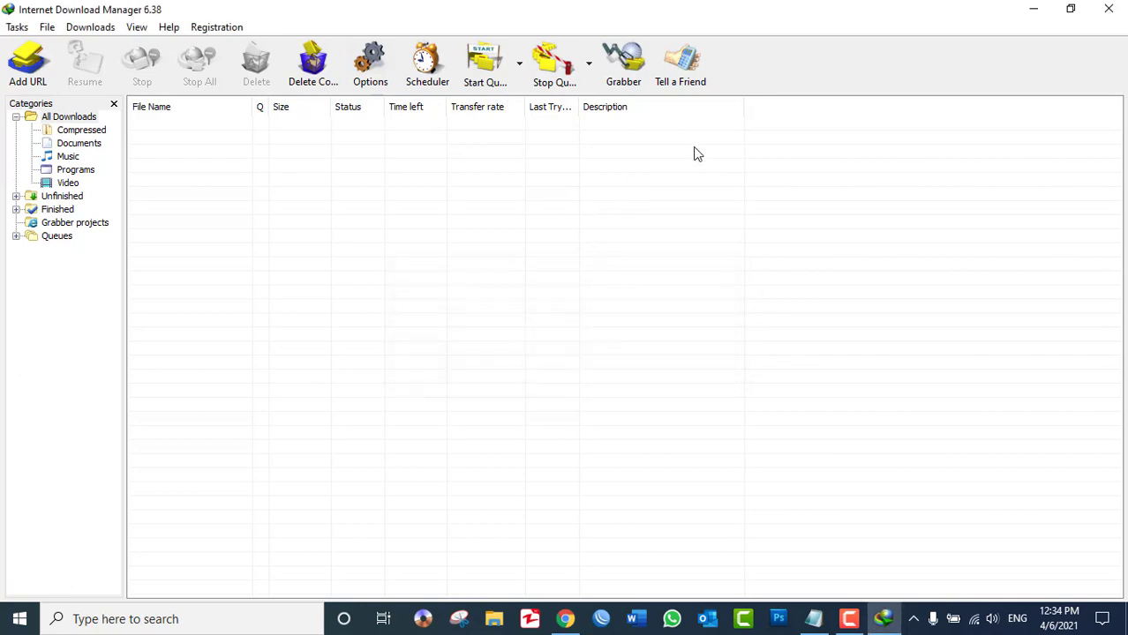
click(1117, 9)
right_click(596, 97)
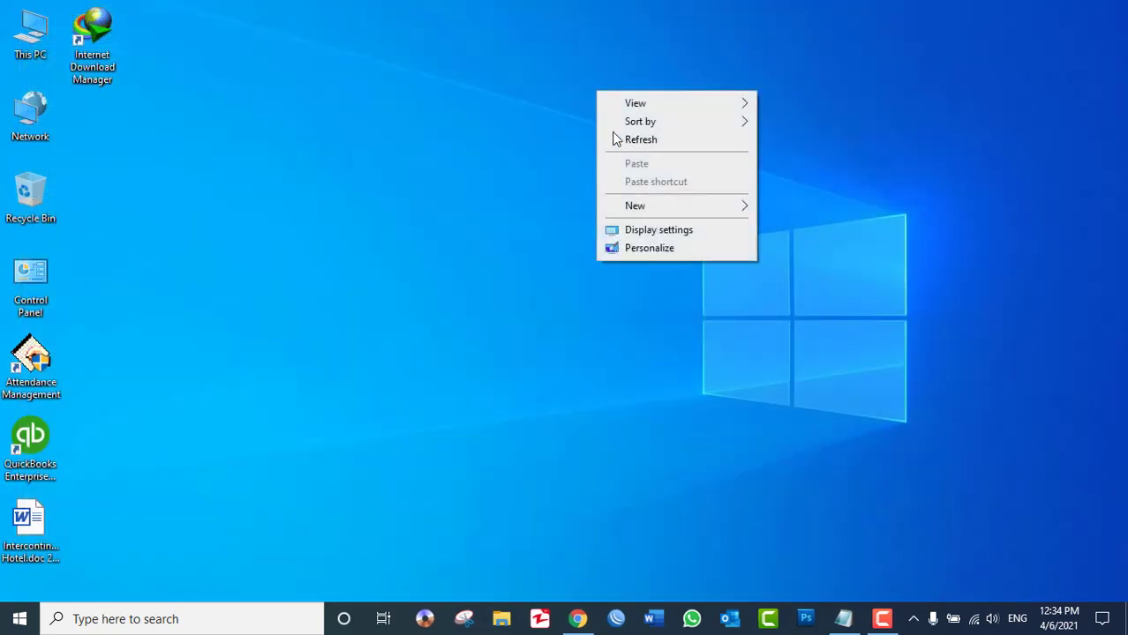
click(623, 146)
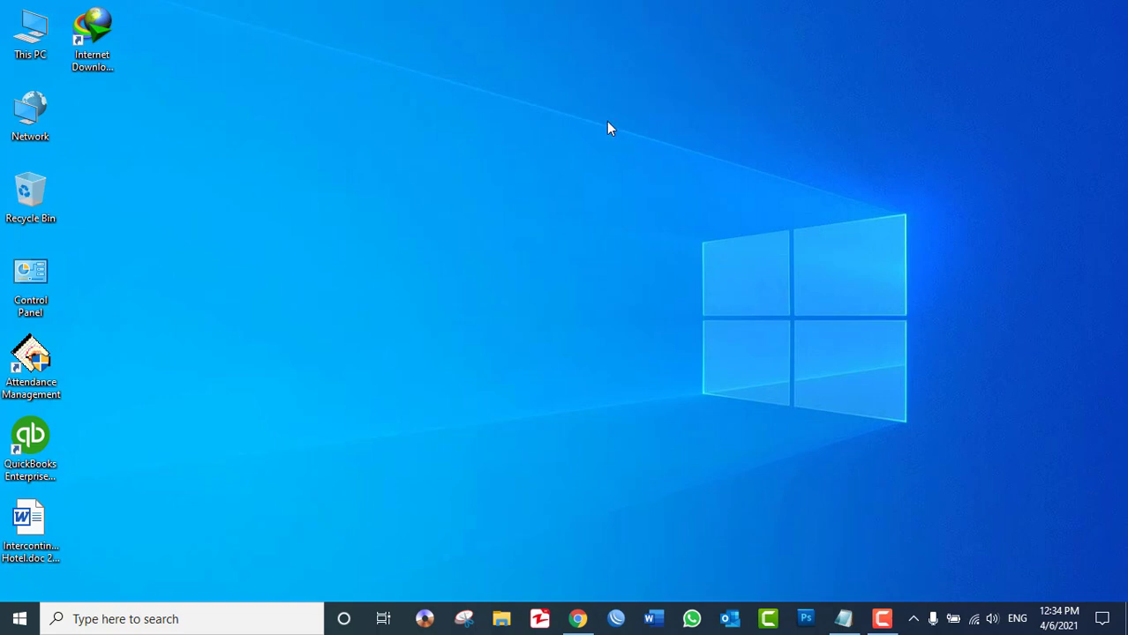
right_click(607, 123)
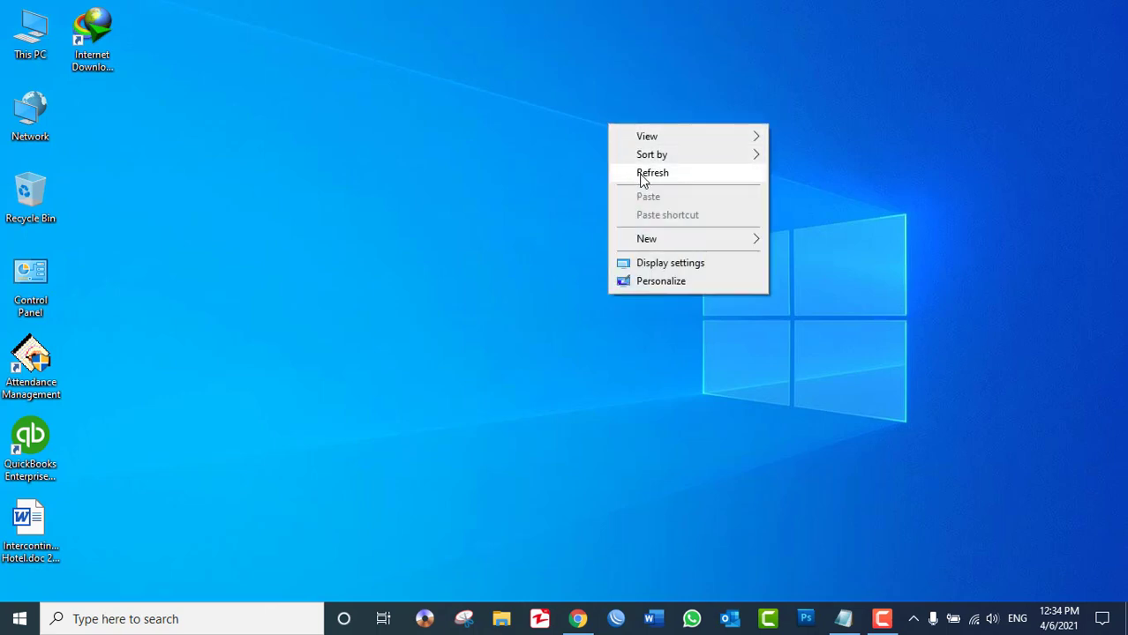
click(640, 175)
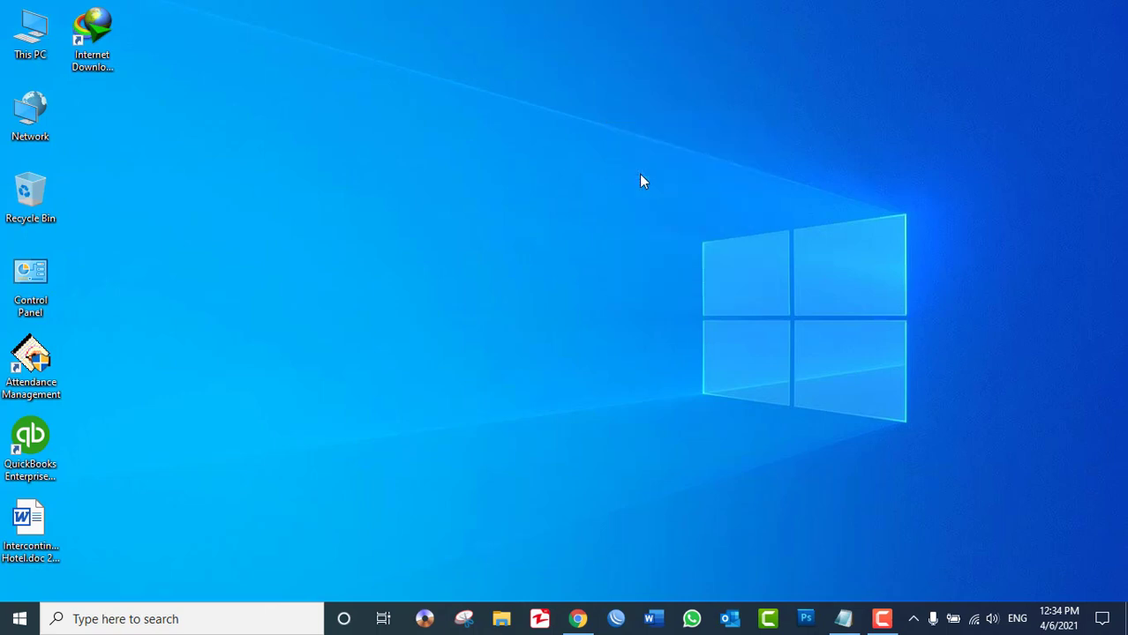
click(578, 619)
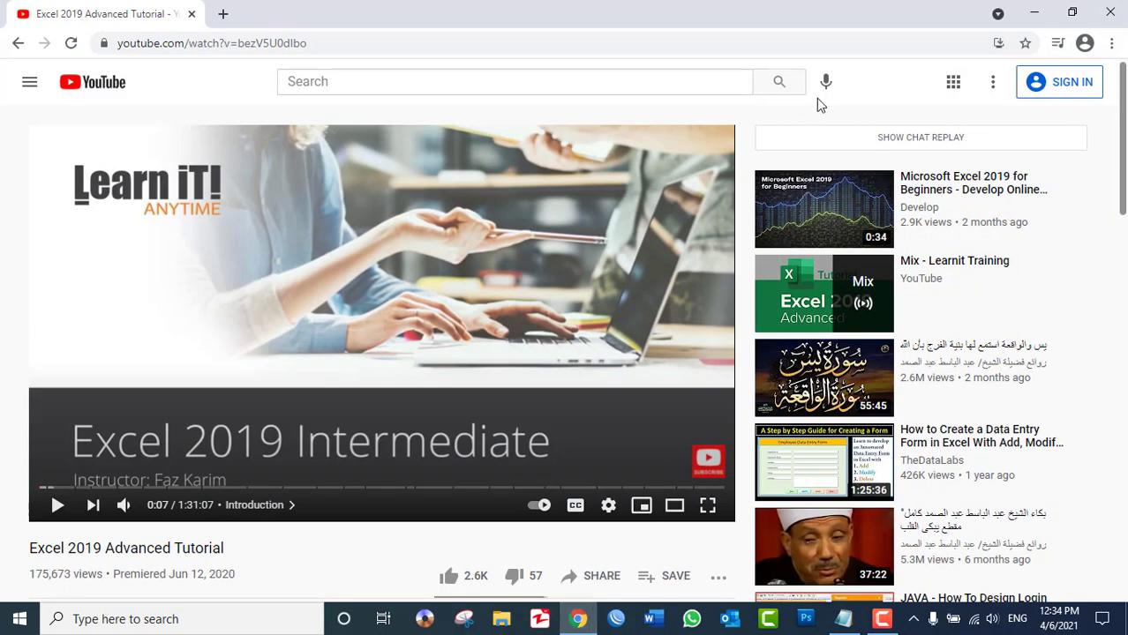
click(579, 619)
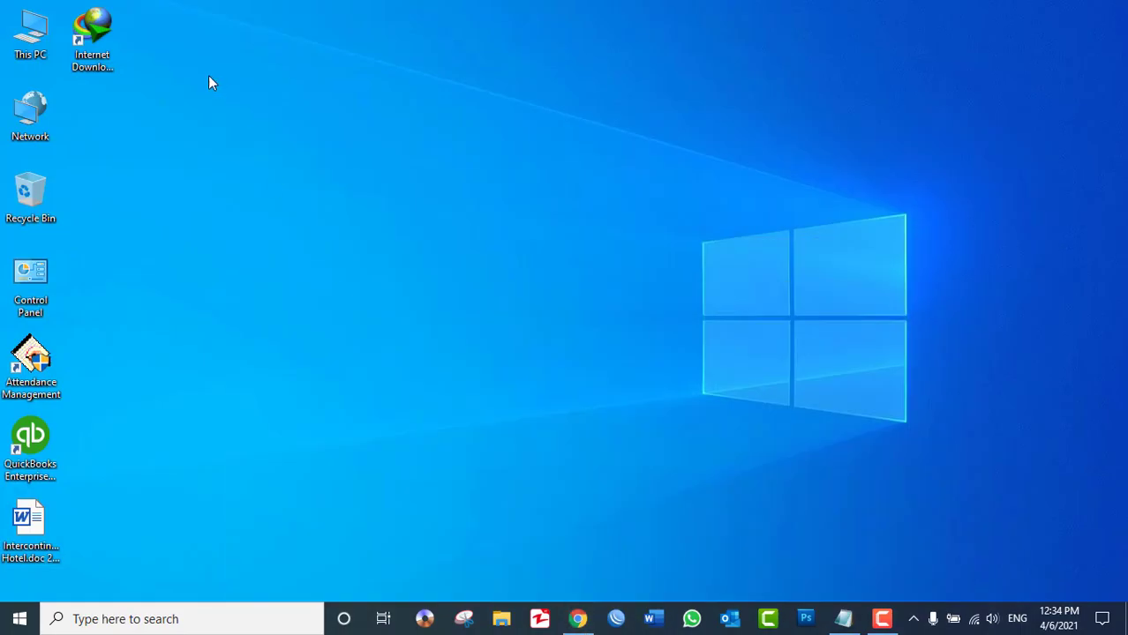
click(113, 29)
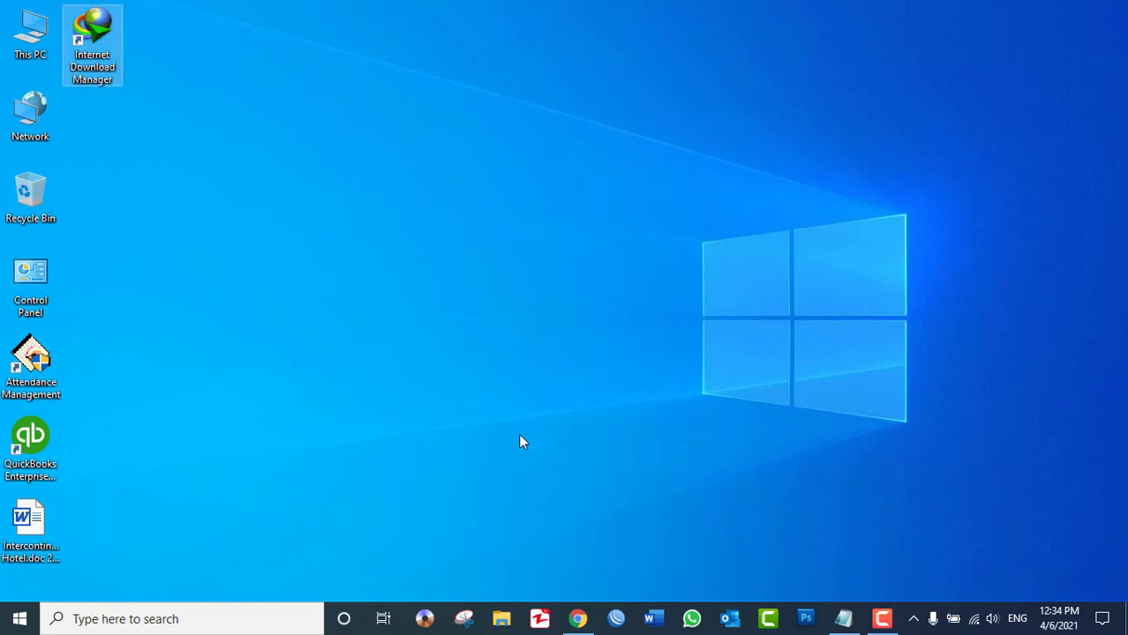
Step: Switch to Google Chrome, examine the installed extensions through its settings, and close the browser
click(577, 619)
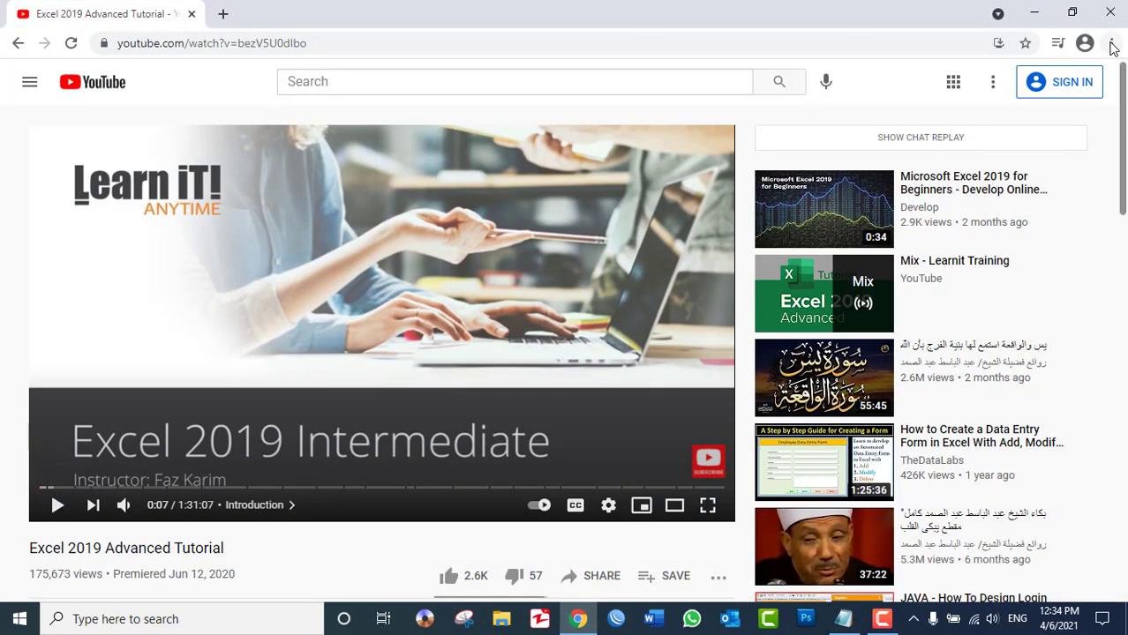
click(1112, 45)
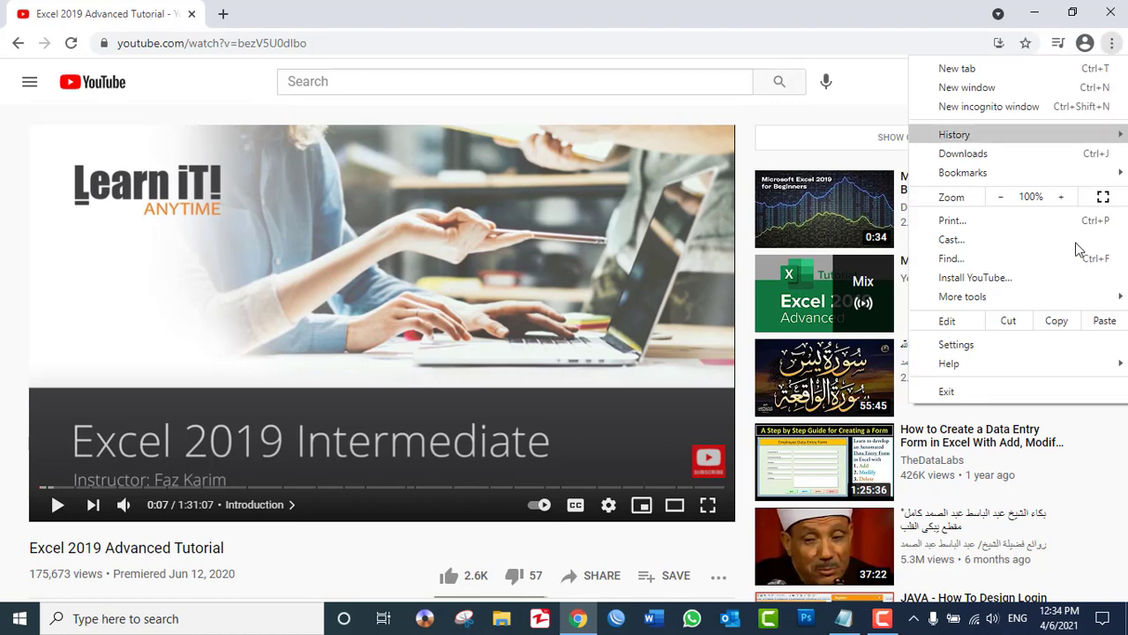
click(983, 346)
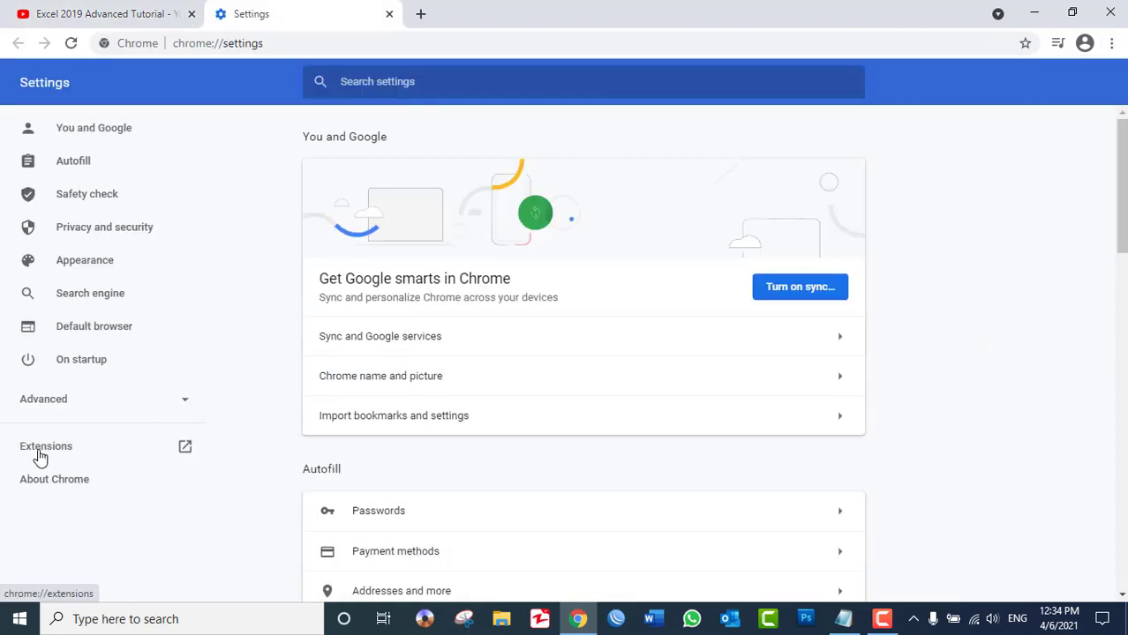
click(40, 454)
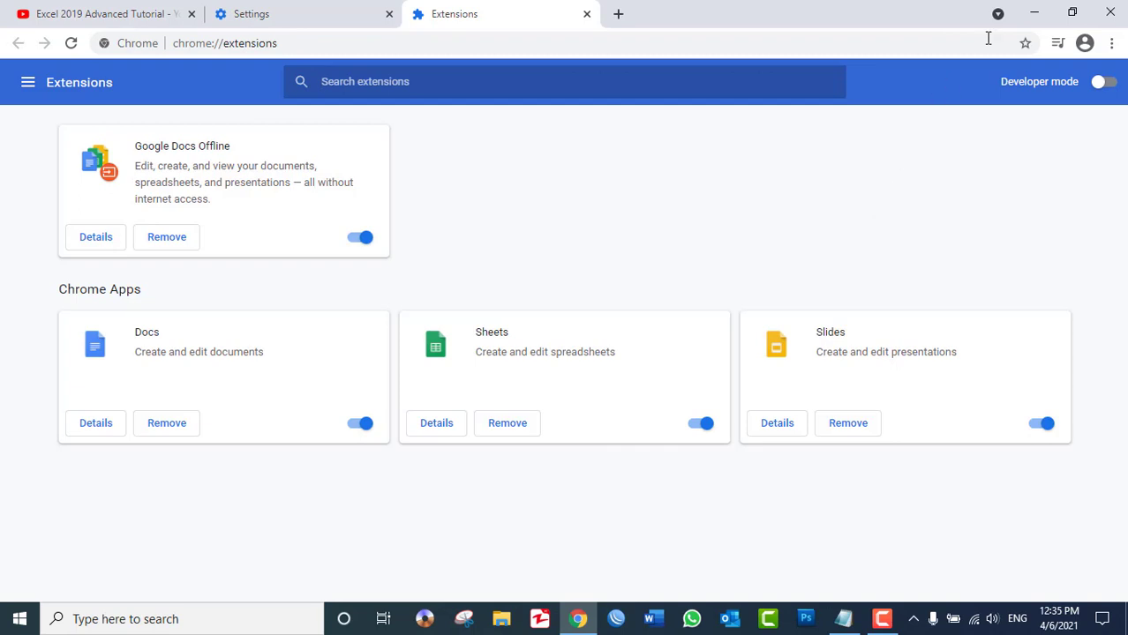
click(1109, 8)
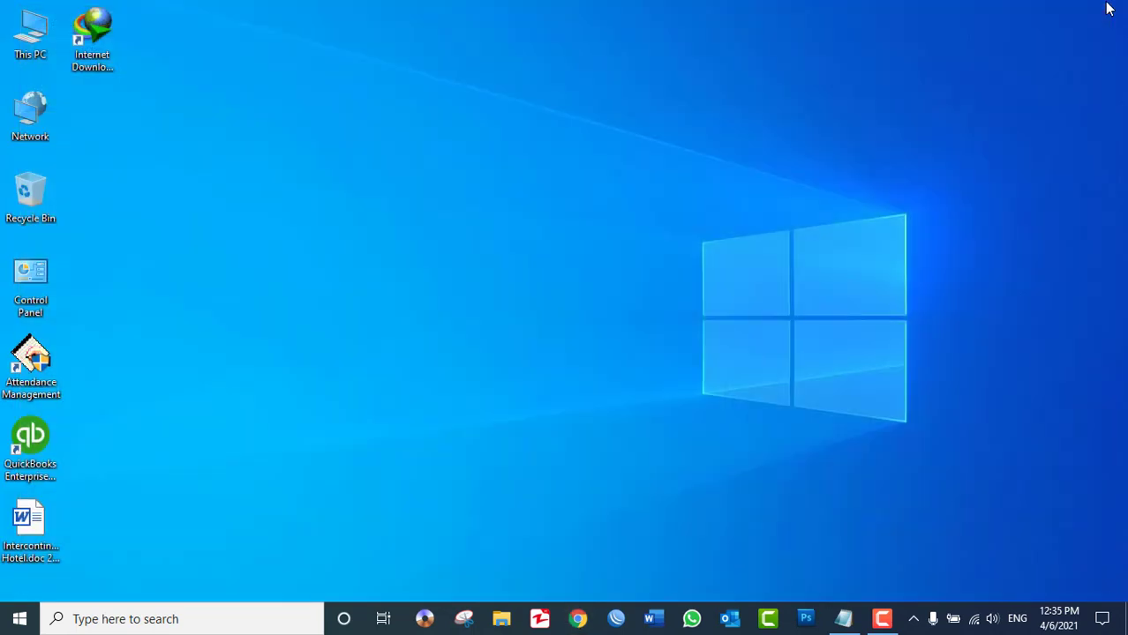
click(882, 619)
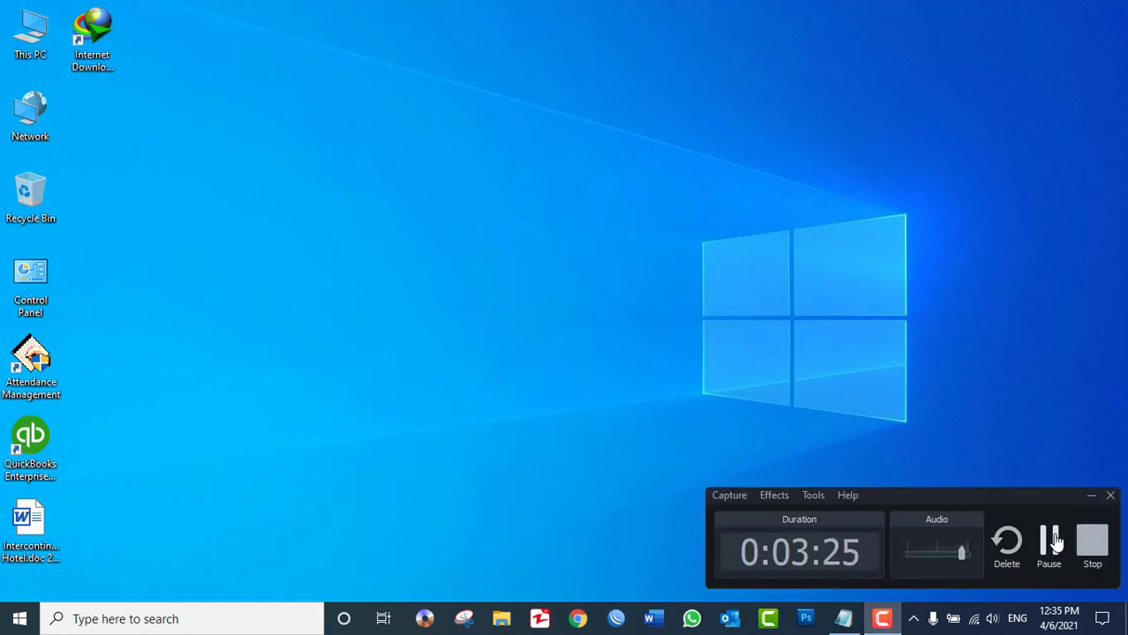
click(1093, 543)
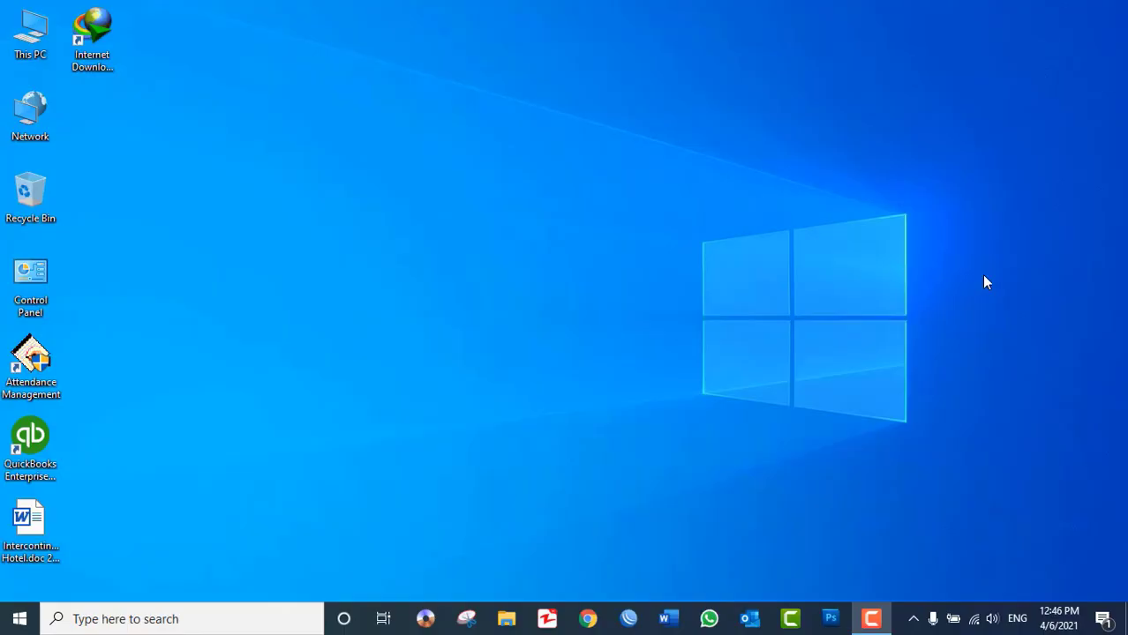
right_click(492, 179)
click(524, 213)
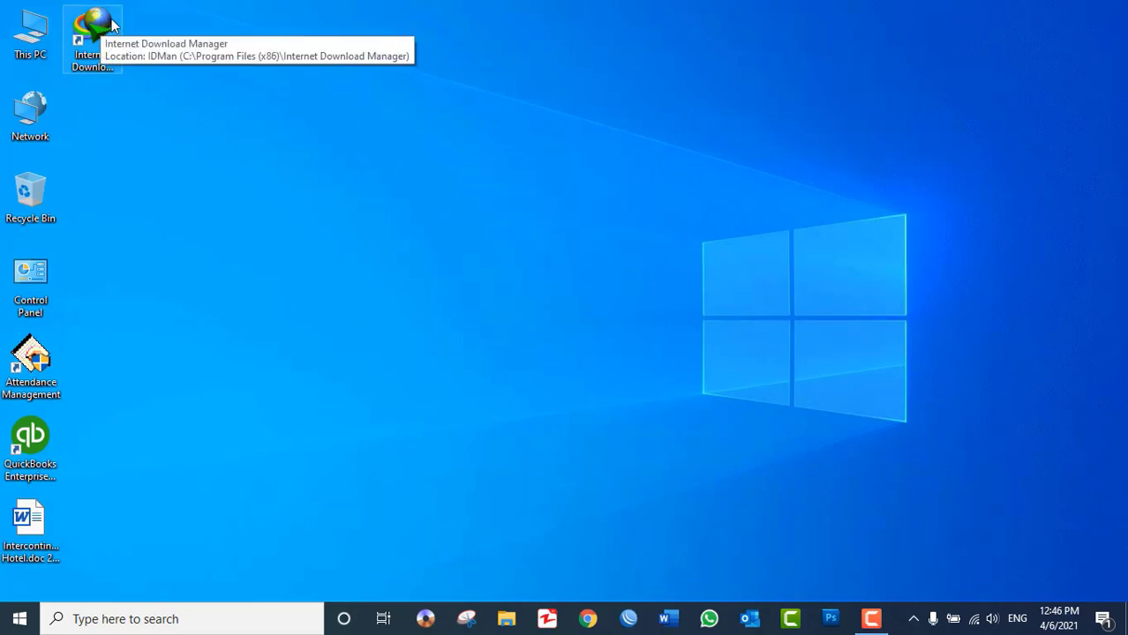
Step: Open the Word Advanced Tutorial video on youtube.com in a maximized Google Chrome window and pause it
click(600, 623)
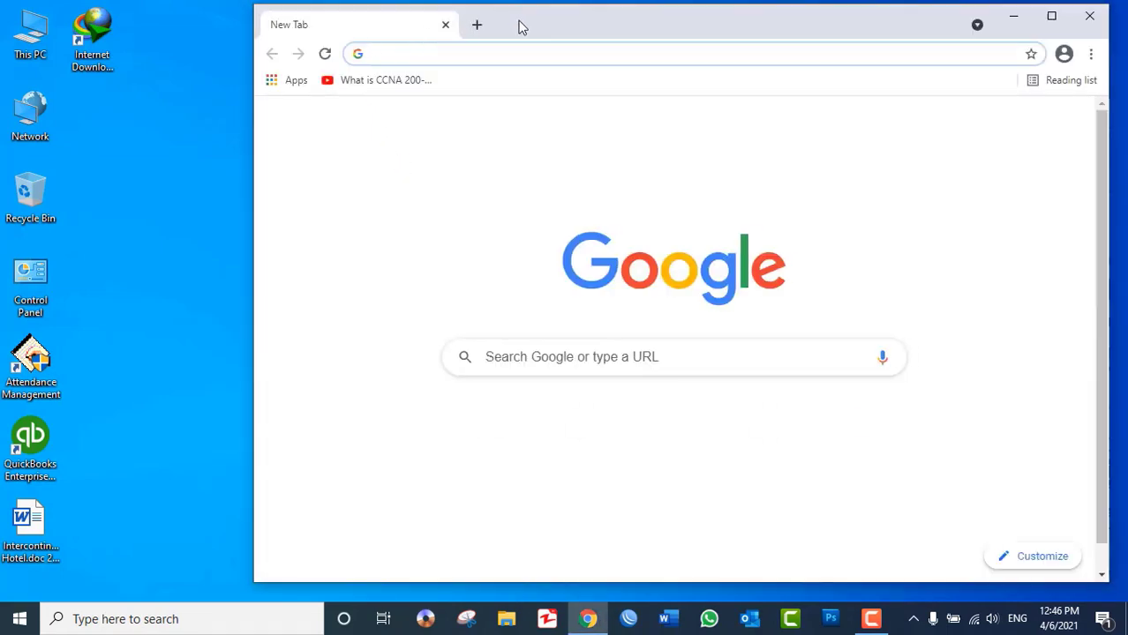
double_click(519, 26)
text(y)
key(Return)
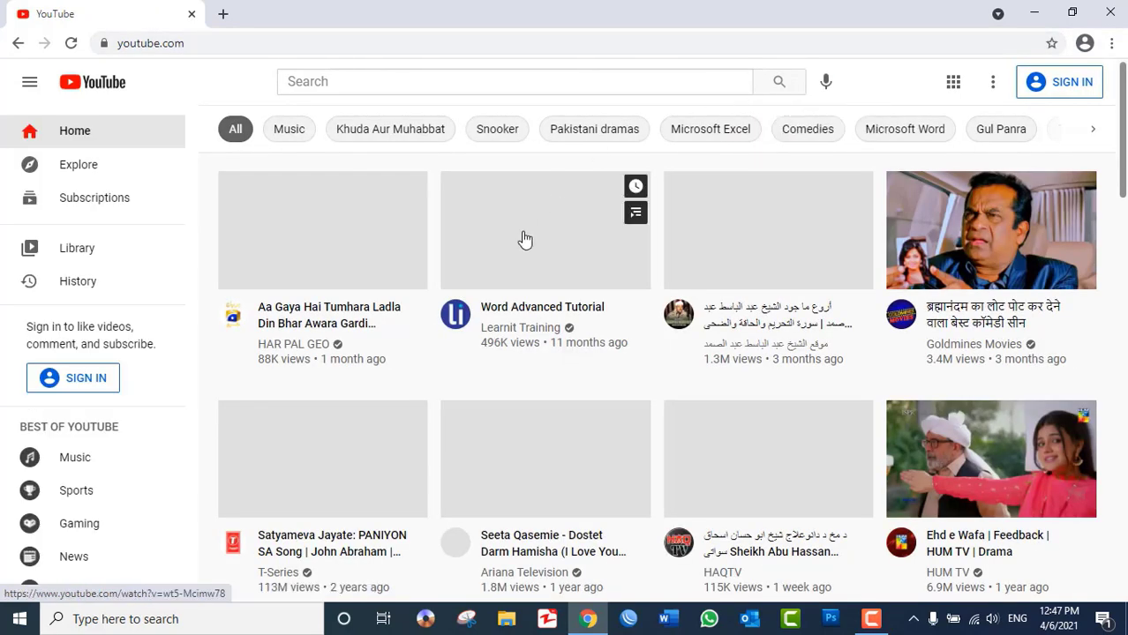
click(524, 239)
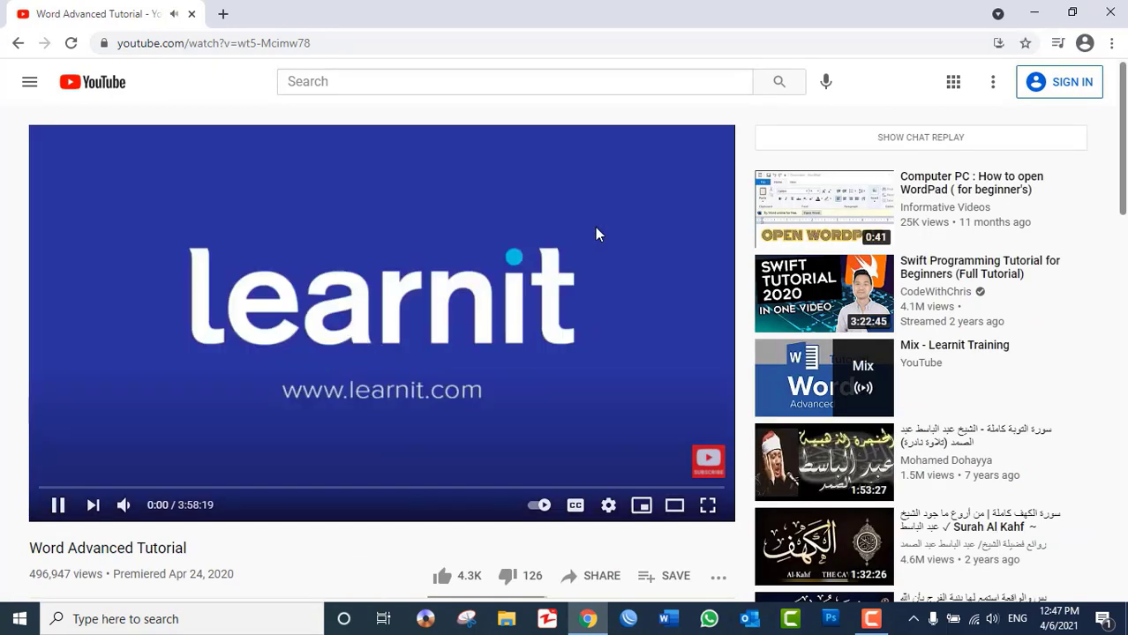
click(595, 226)
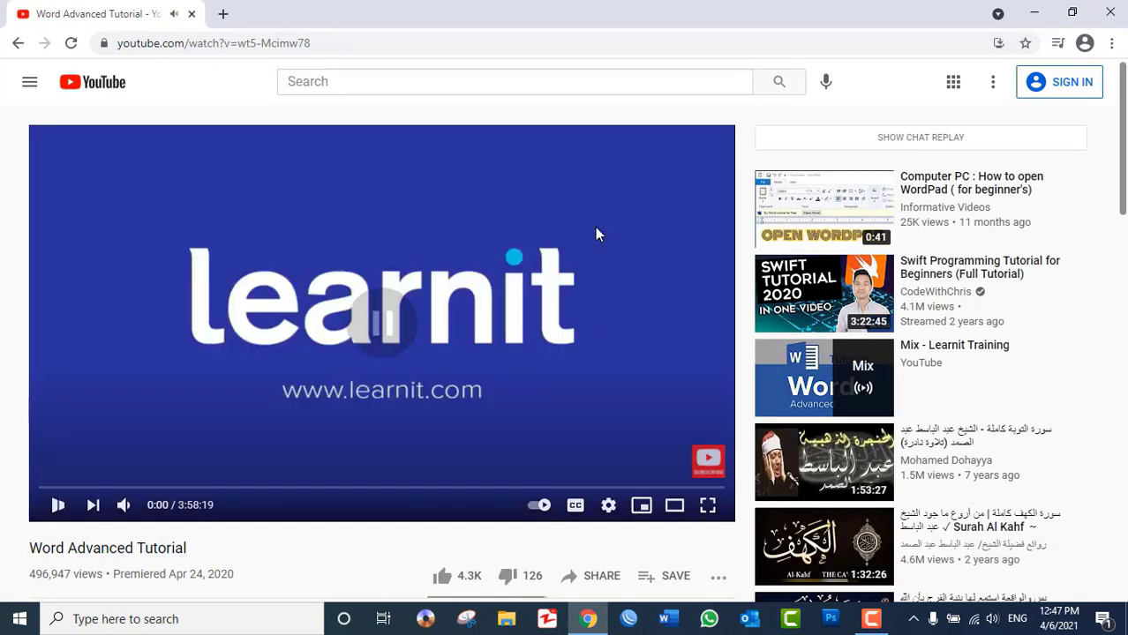
Step: Open the browser's Extensions page through its settings to check for an IDM extension
click(1113, 44)
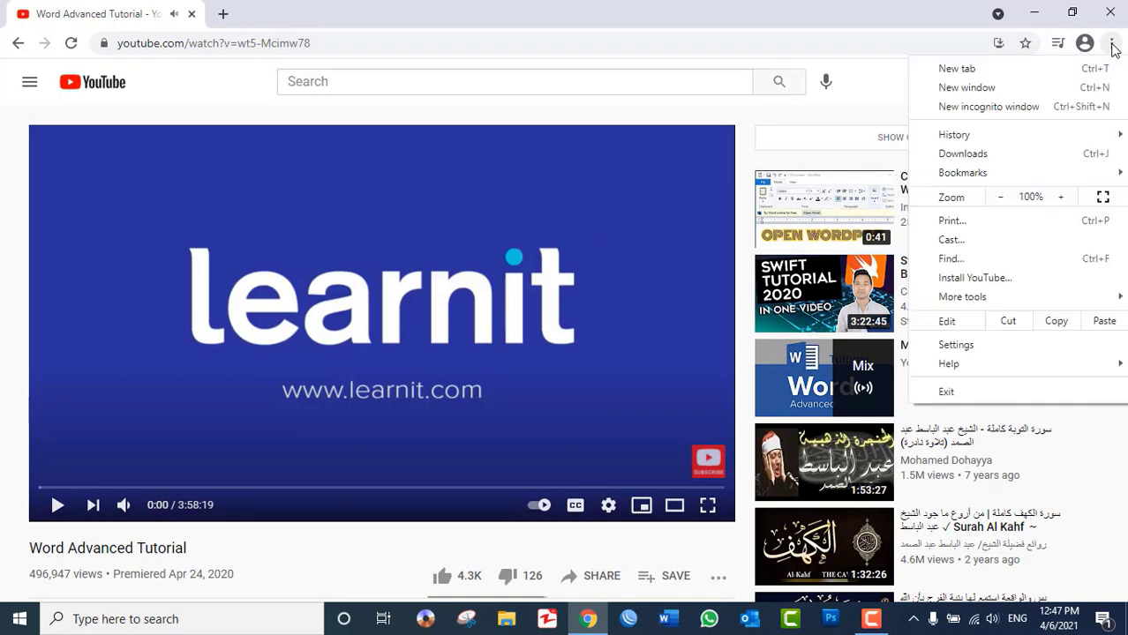
click(985, 352)
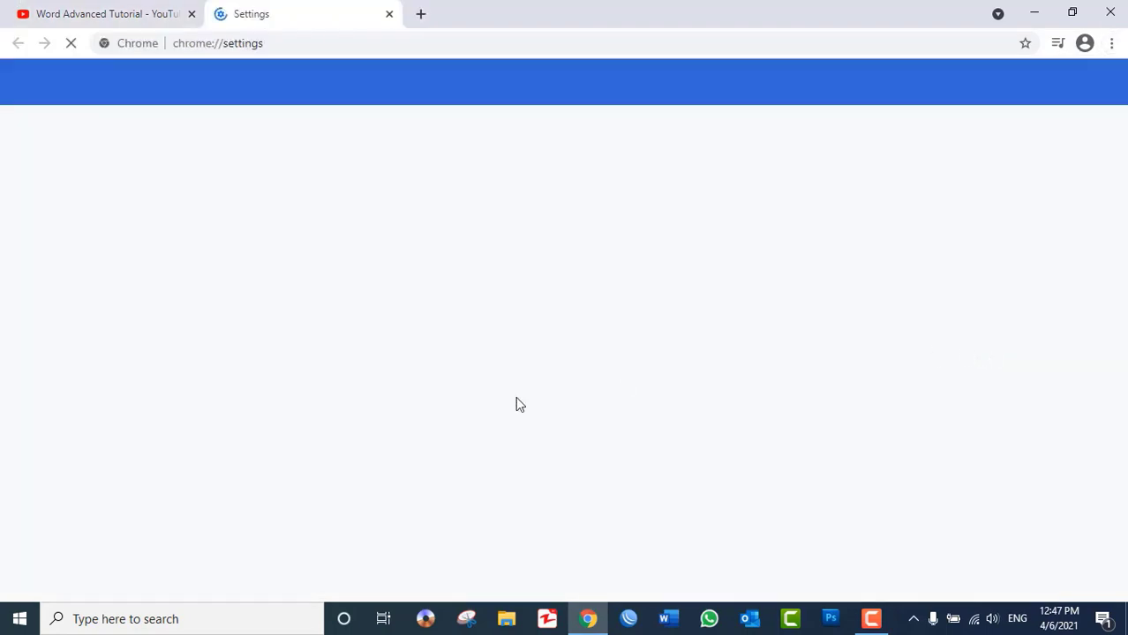
click(46, 446)
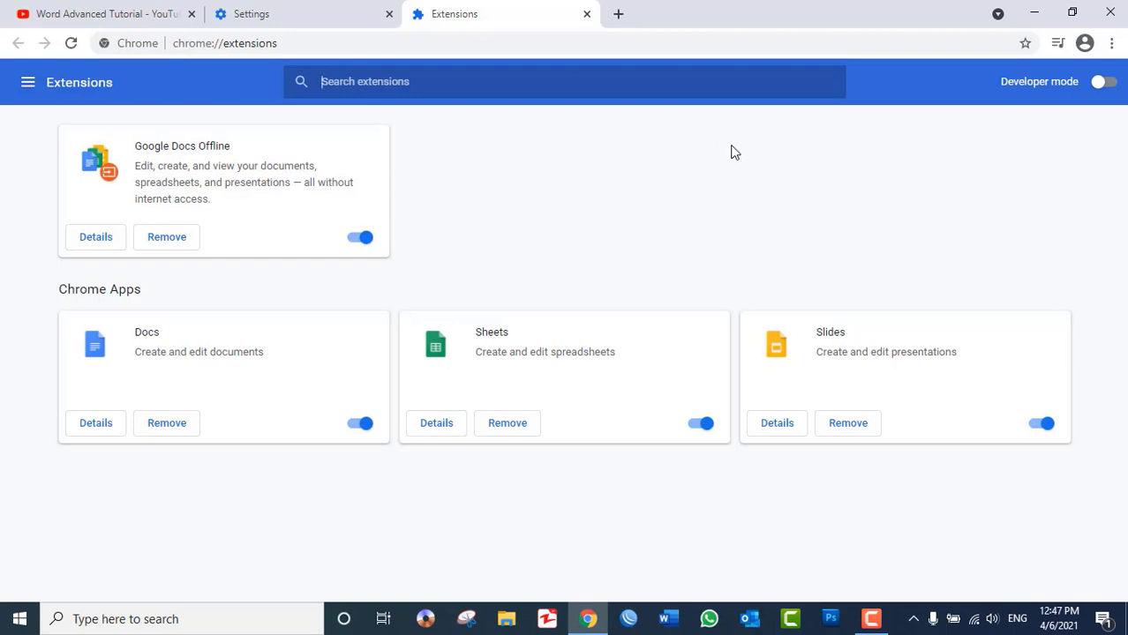
Step: Load google.com in place of the settings page and search for "idm integration module"
click(284, 9)
click(300, 44)
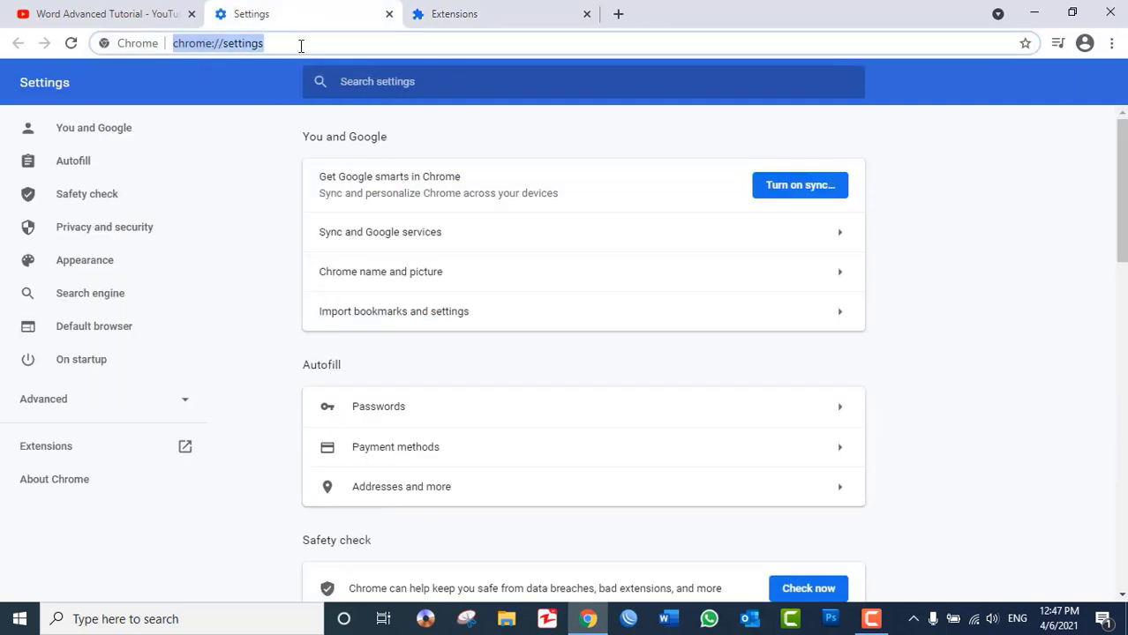
text(googl)
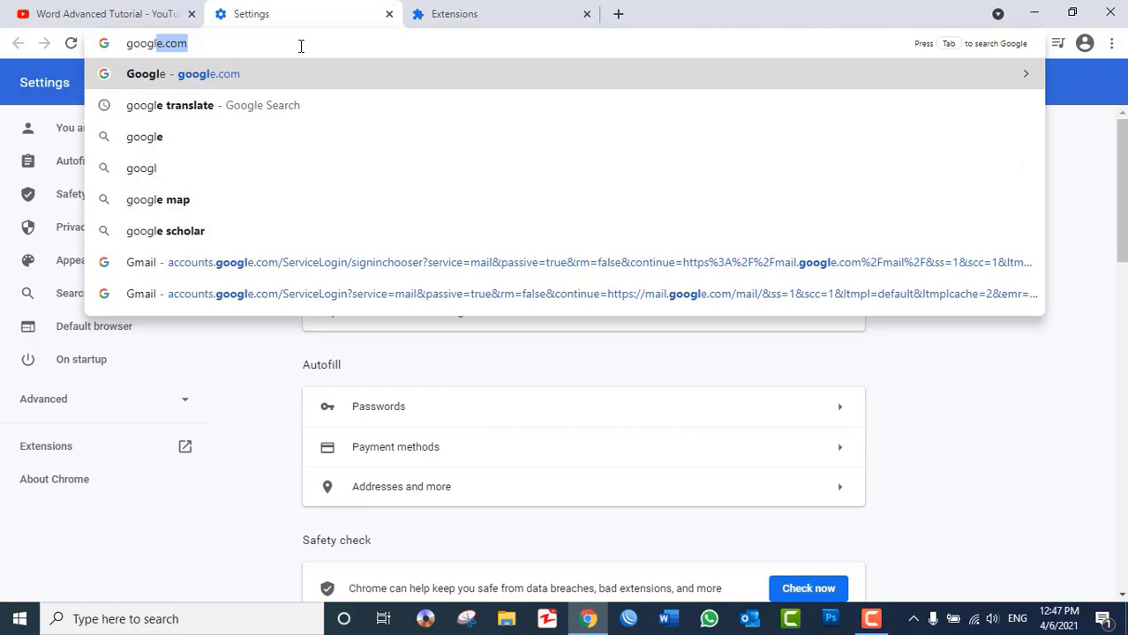
key(Return)
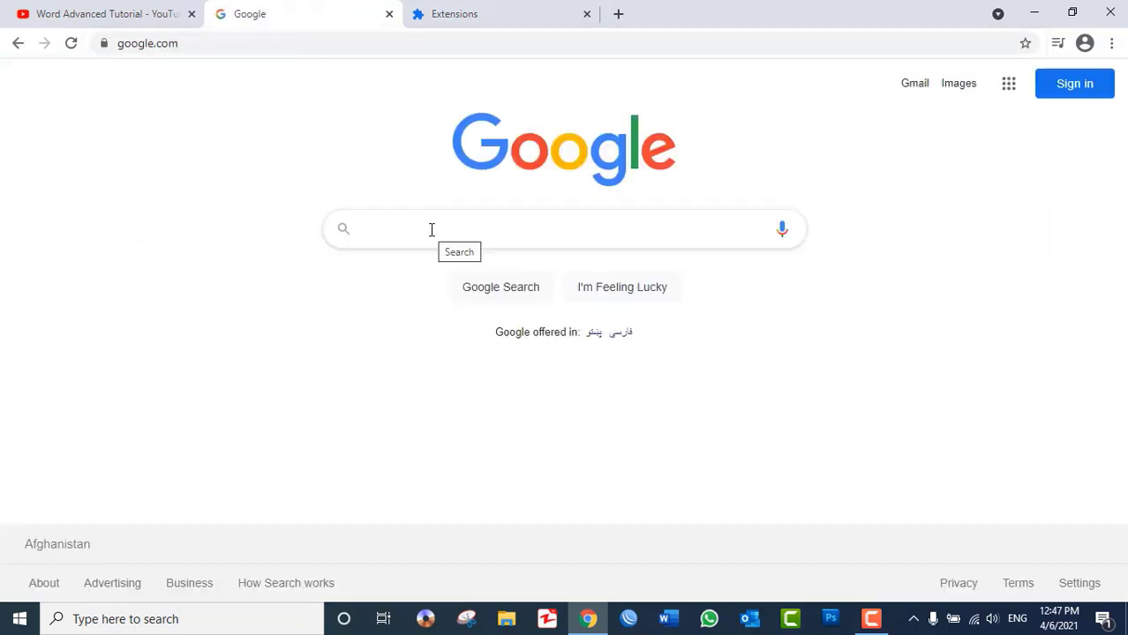
text(IDM)
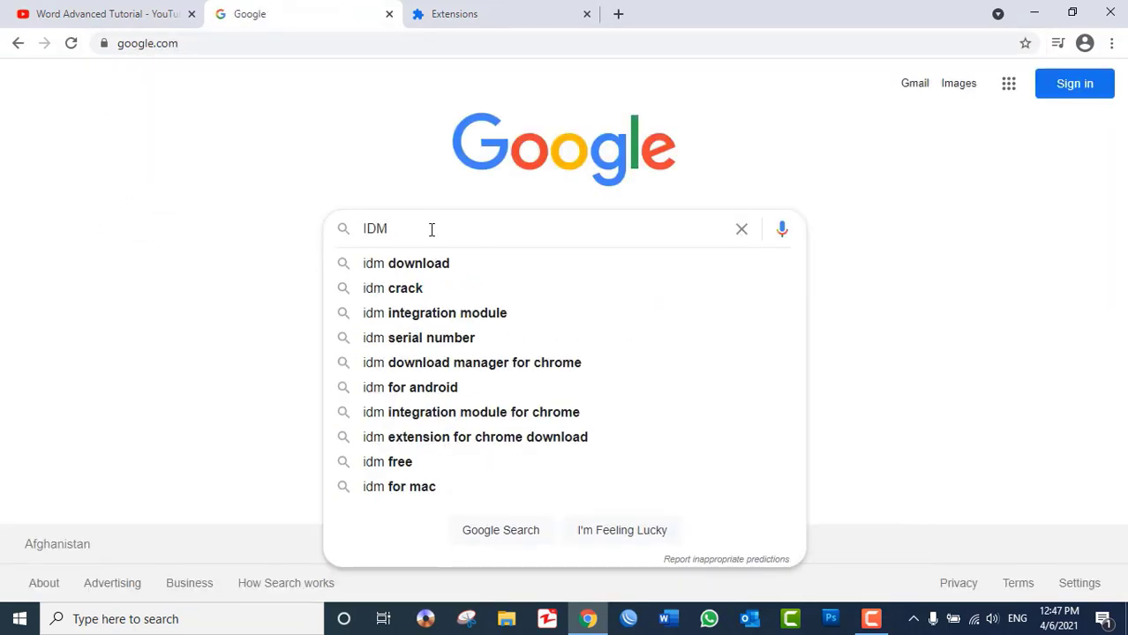
text( inter)
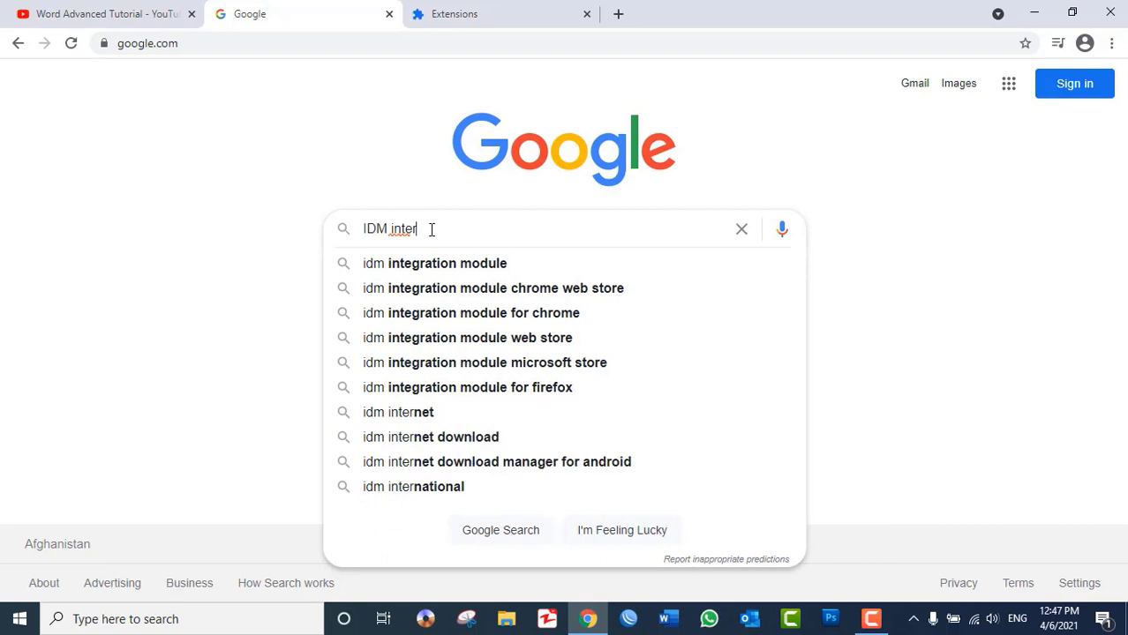
key(Down)
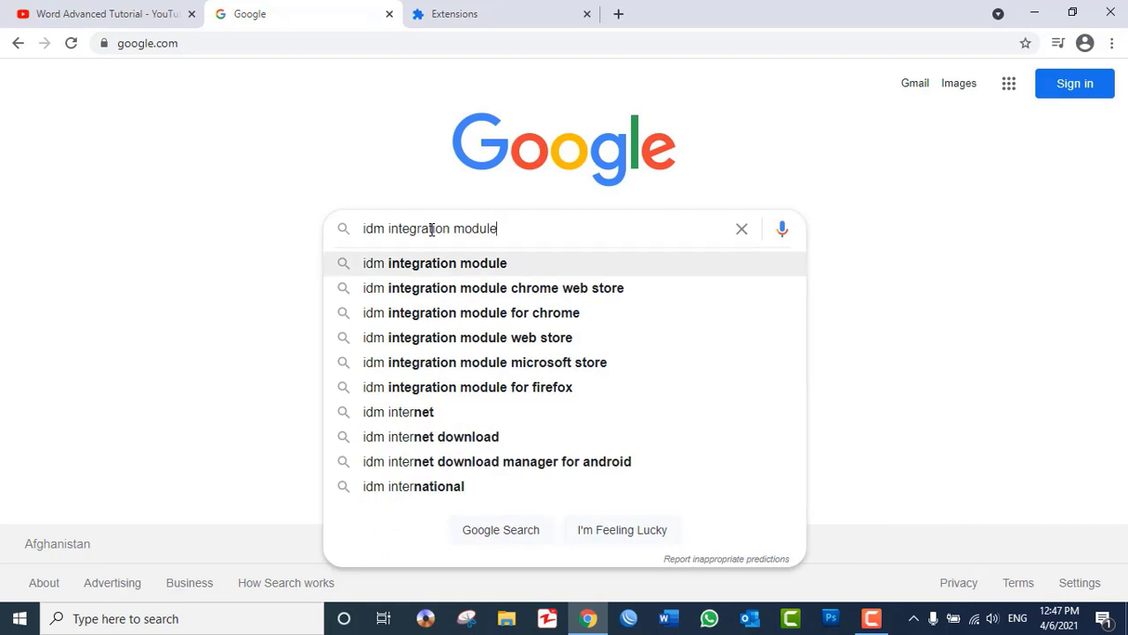
key(Return)
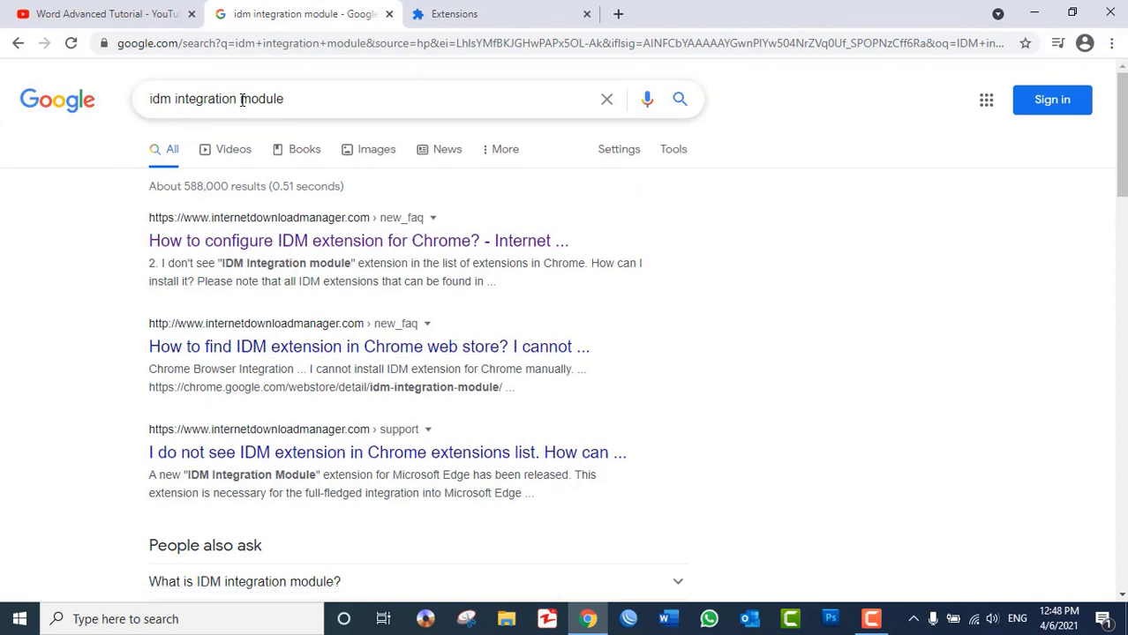
Step: Open IDM's help page on configuring the Chrome extension and follow its direct link to the IDM Integration Module in the Chrome Web Store
click(285, 251)
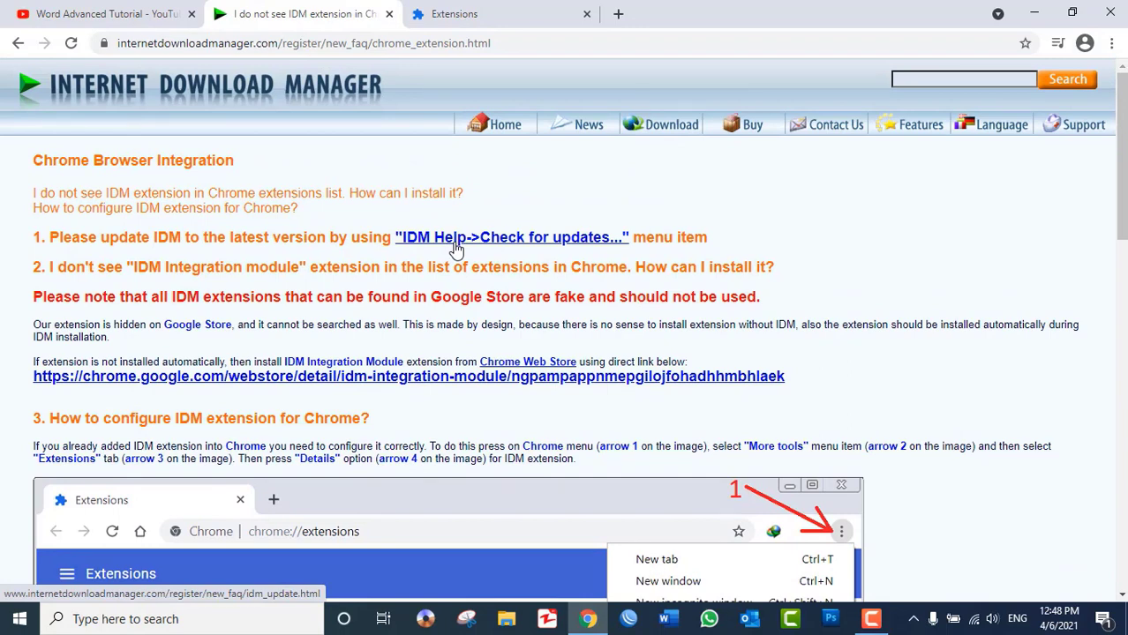
scroll(449, 266, down, 1)
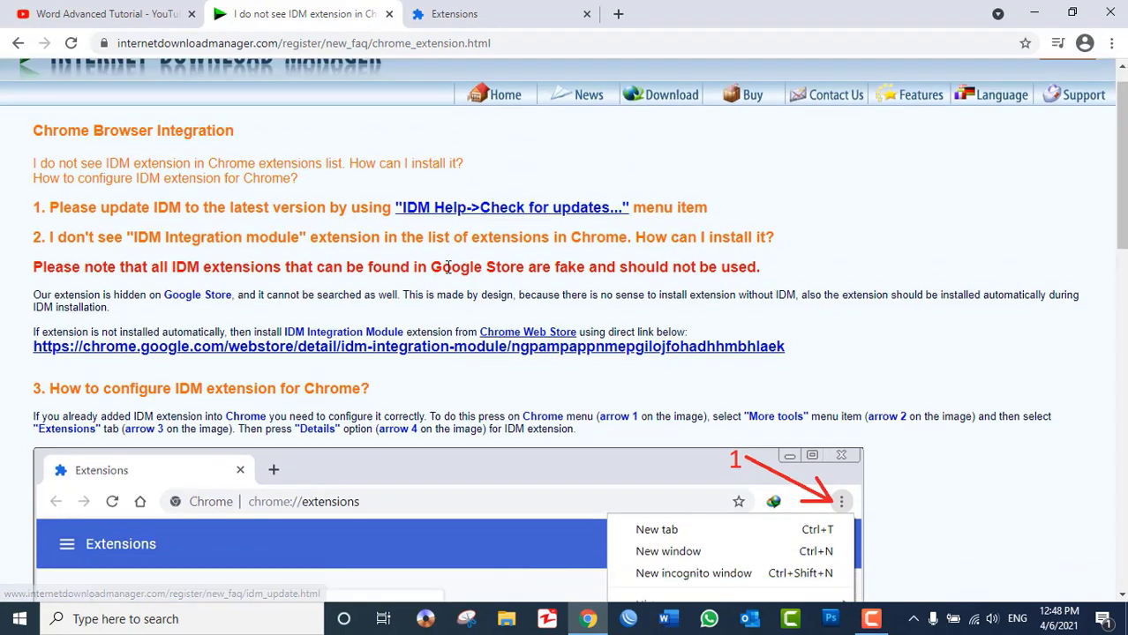
scroll(448, 266, down, 3)
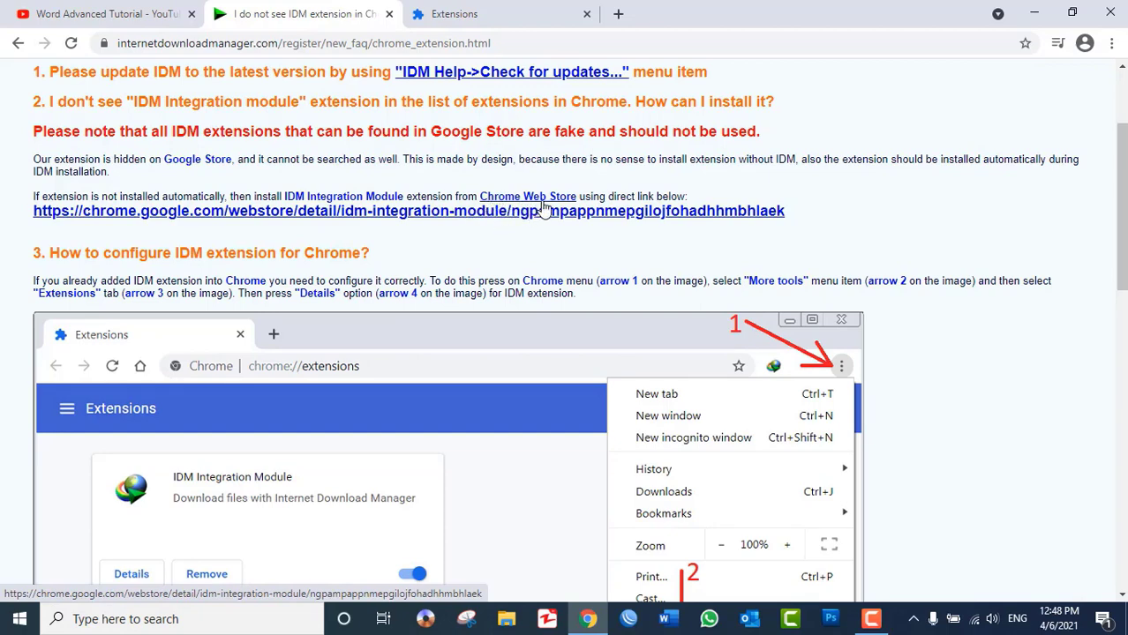
click(628, 219)
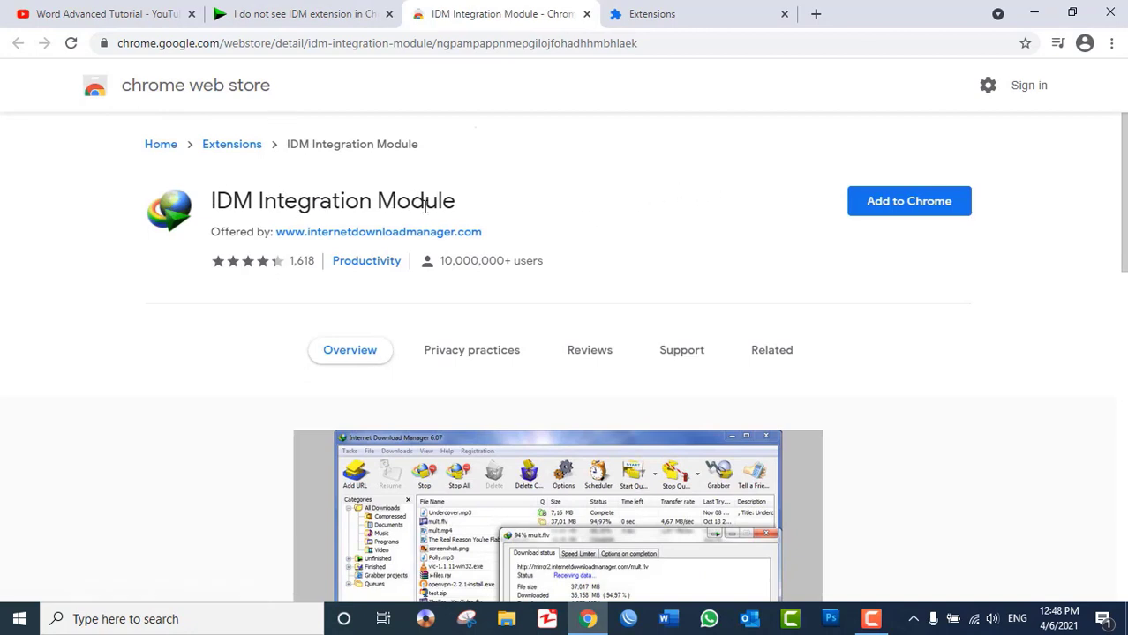
Step: Add the IDM Integration Module extension to Chrome and close its welcome page
click(915, 212)
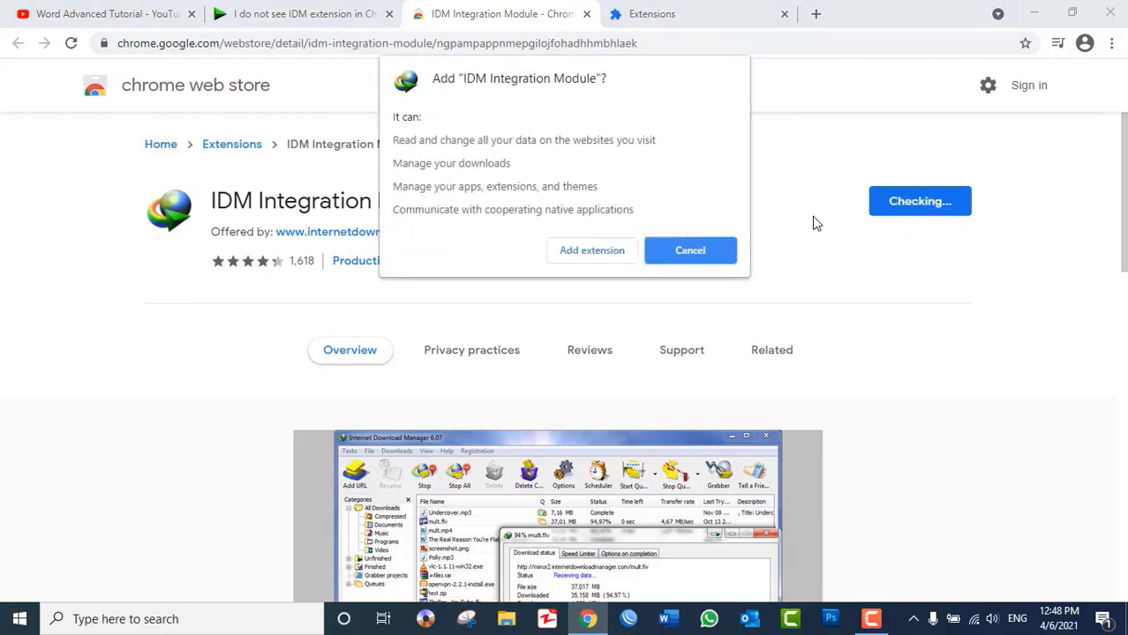
click(590, 253)
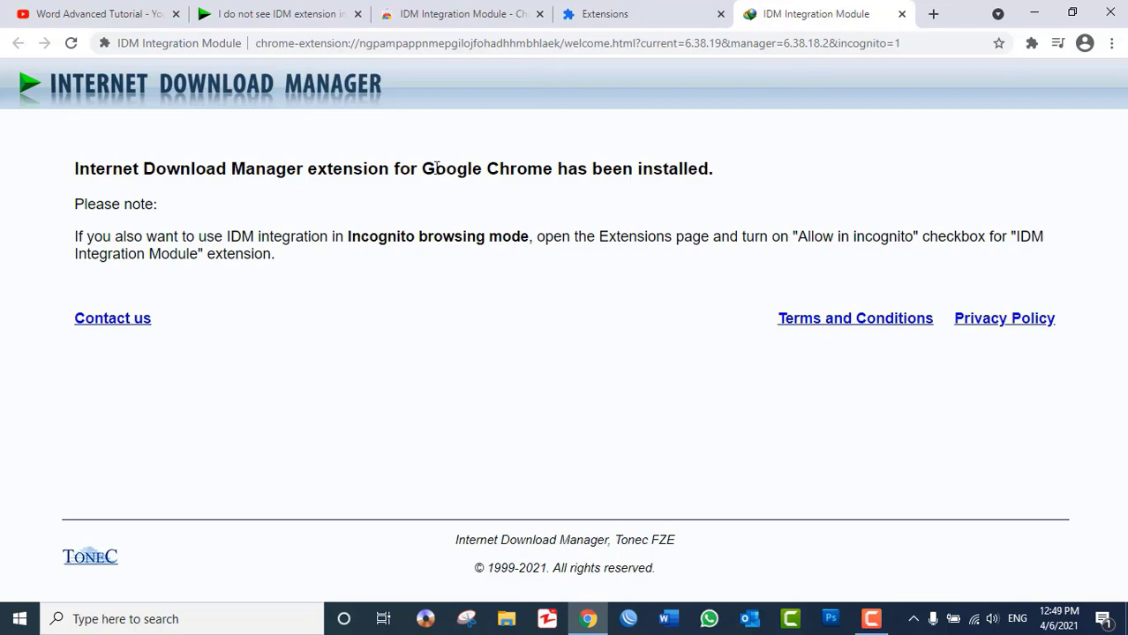
click(901, 13)
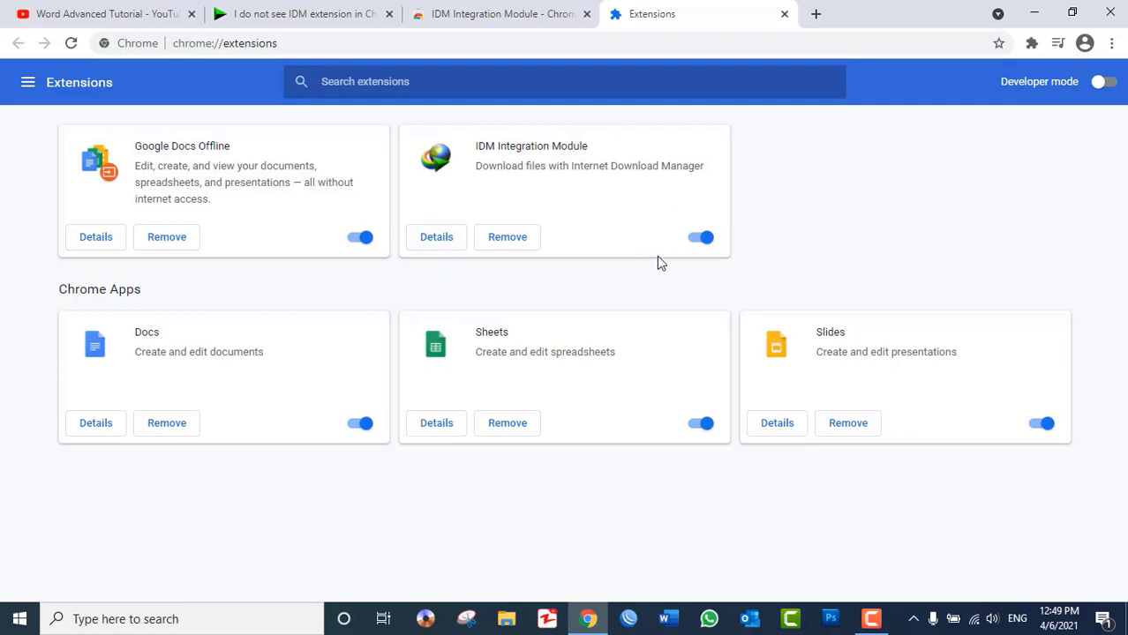
Step: Switch the IDM Integration Module off and back on, and close the Extensions, Chrome Web Store and IDM help pages
click(702, 240)
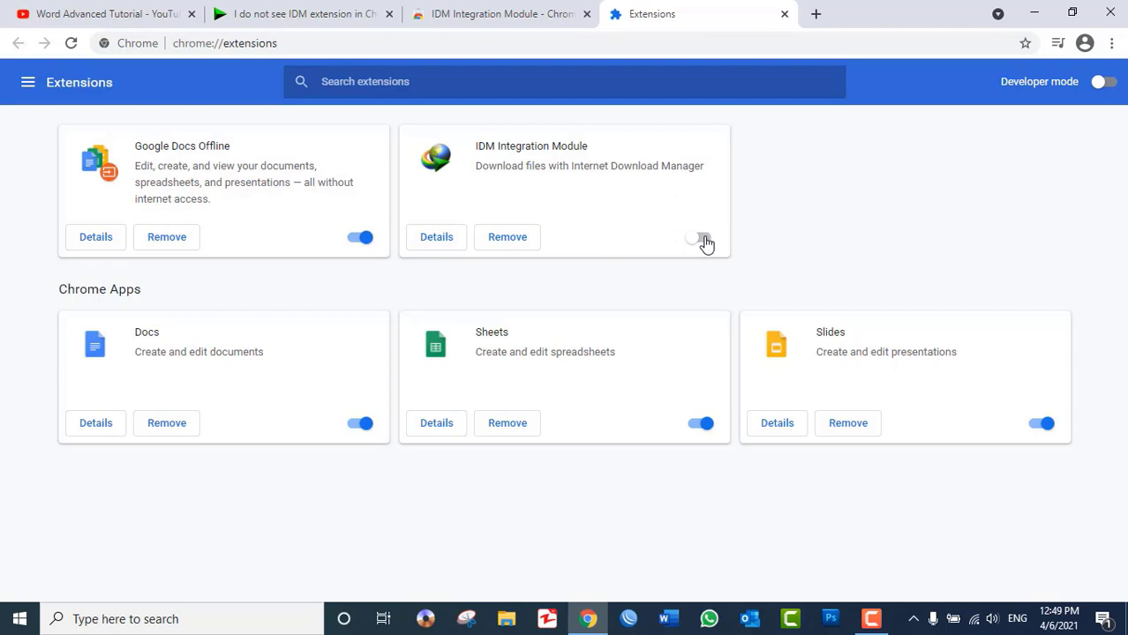
click(704, 240)
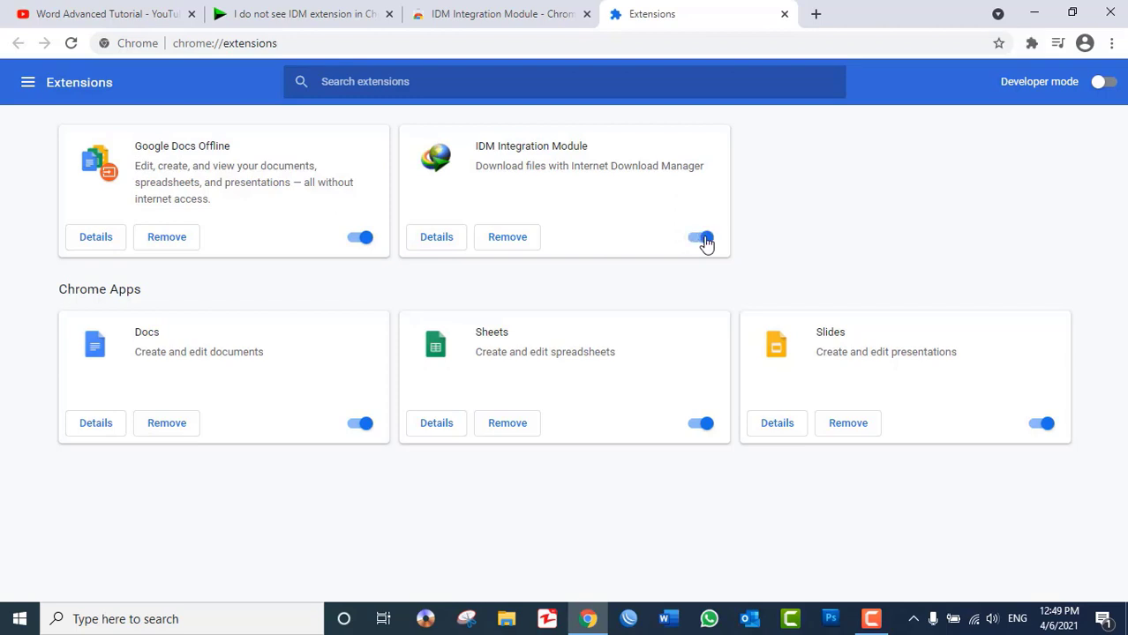
click(784, 14)
click(583, 15)
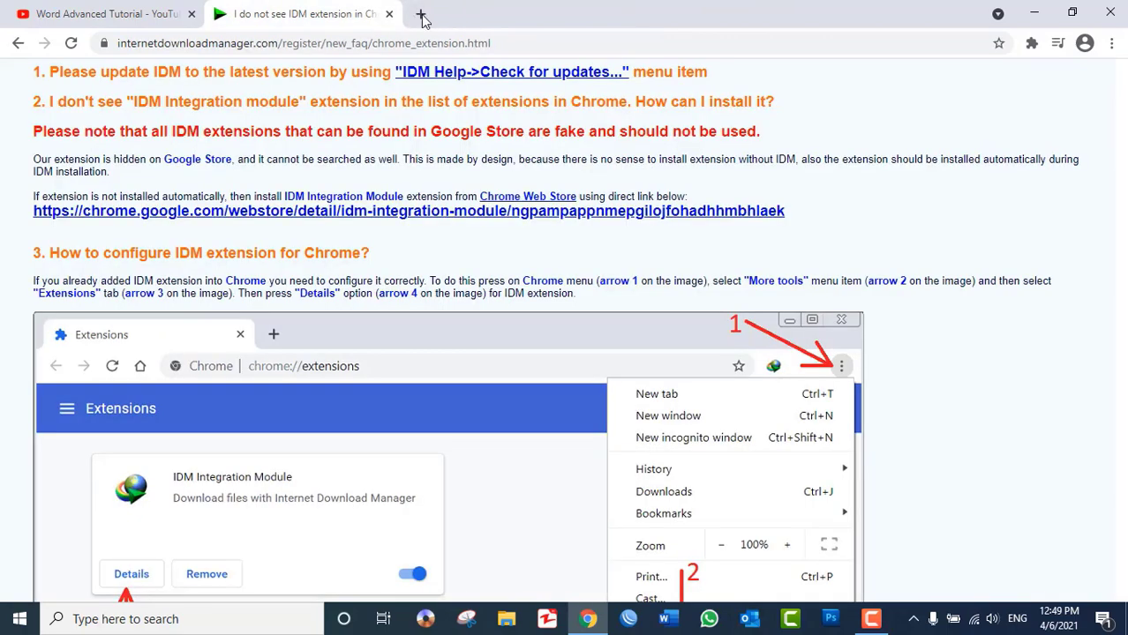
click(391, 14)
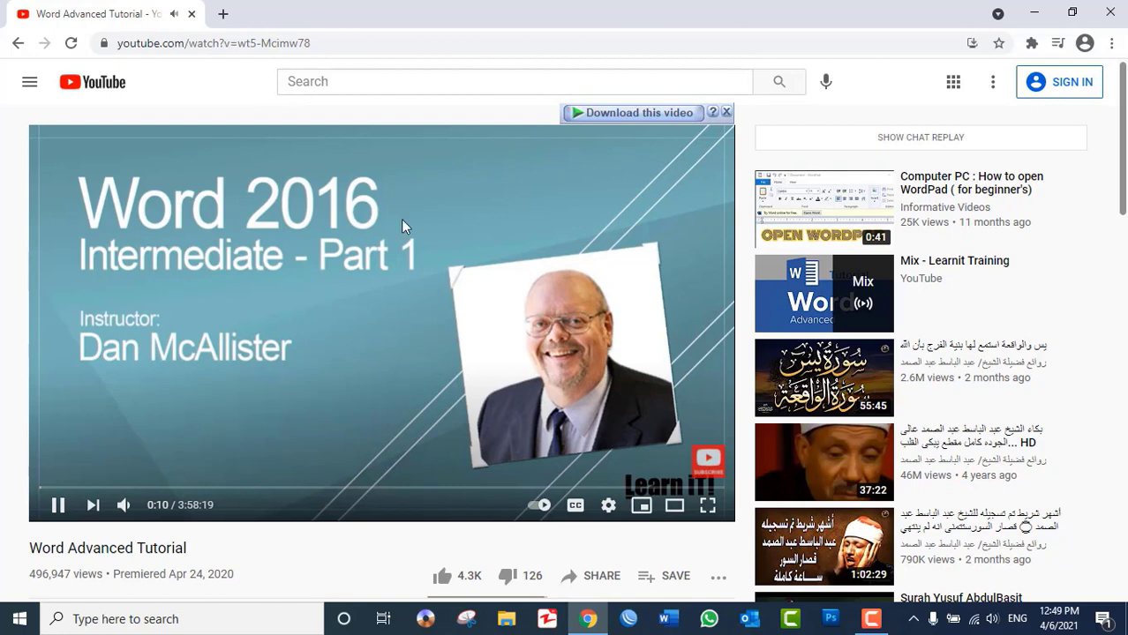
Step: Start downloading the Word Advanced Tutorial video with IDM as an MP4 file in 720p HD quality
click(607, 115)
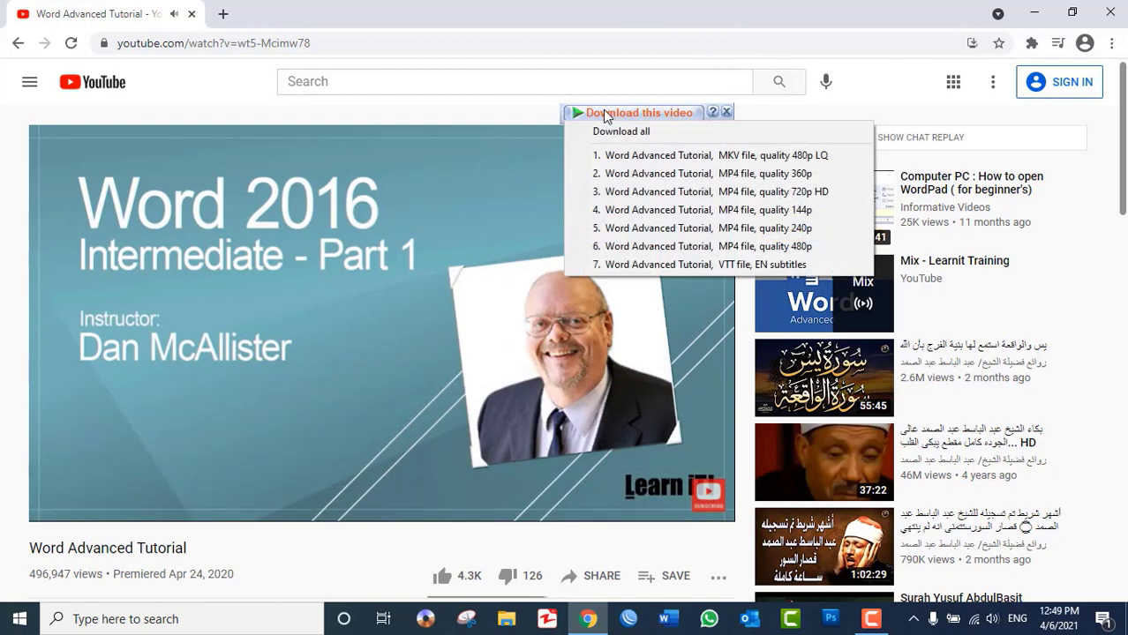
click(671, 196)
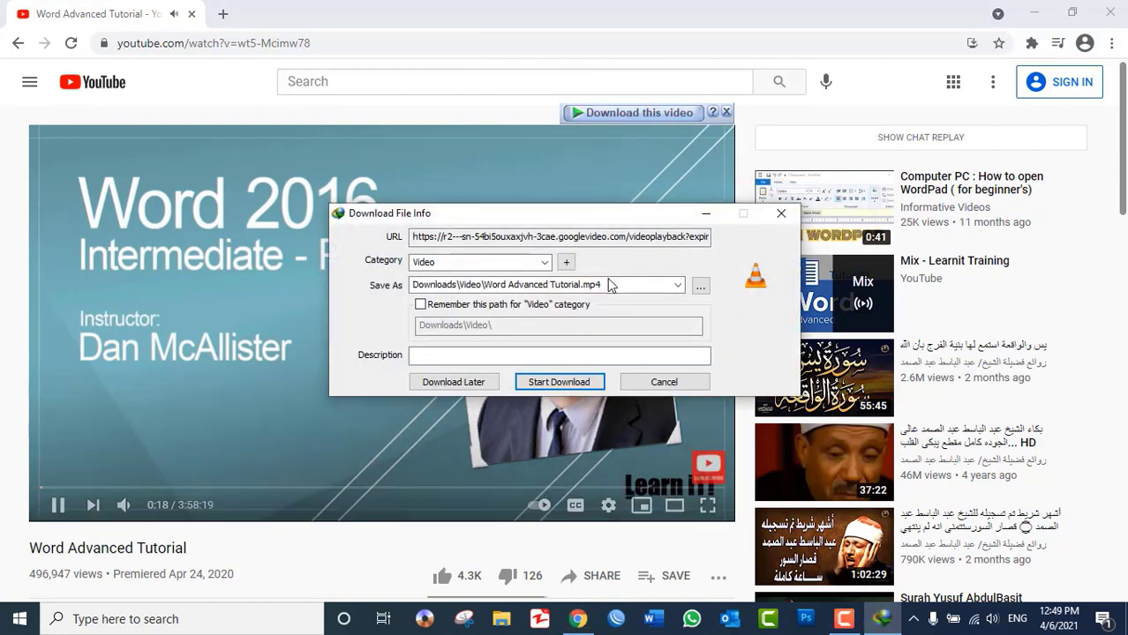
click(572, 380)
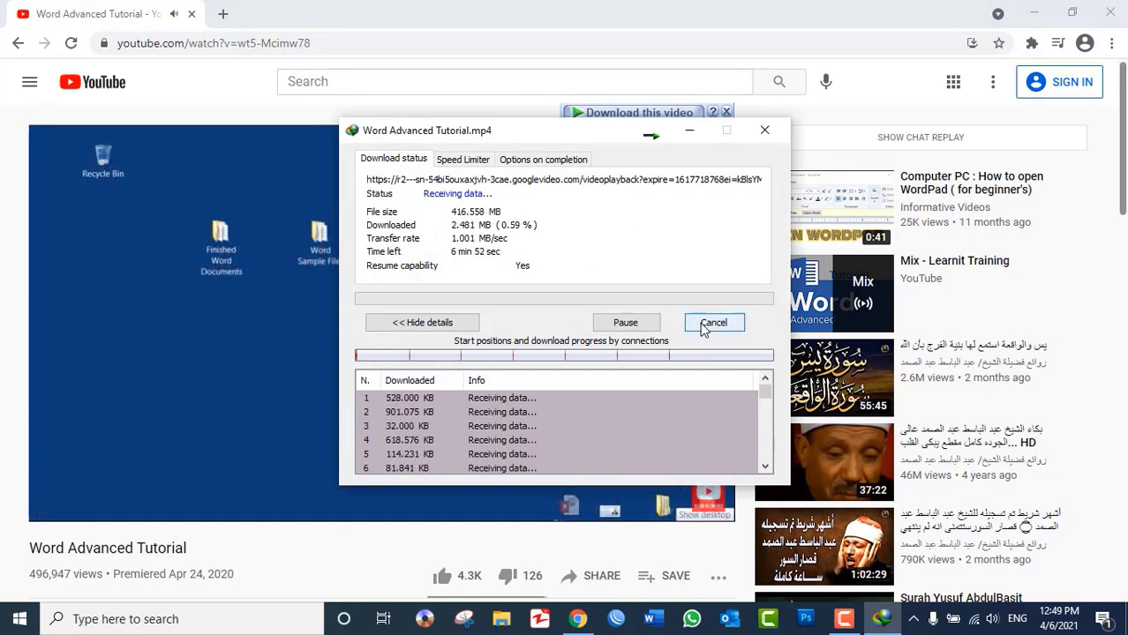
Step: Pause the video download, and close its status window and the browser
click(632, 322)
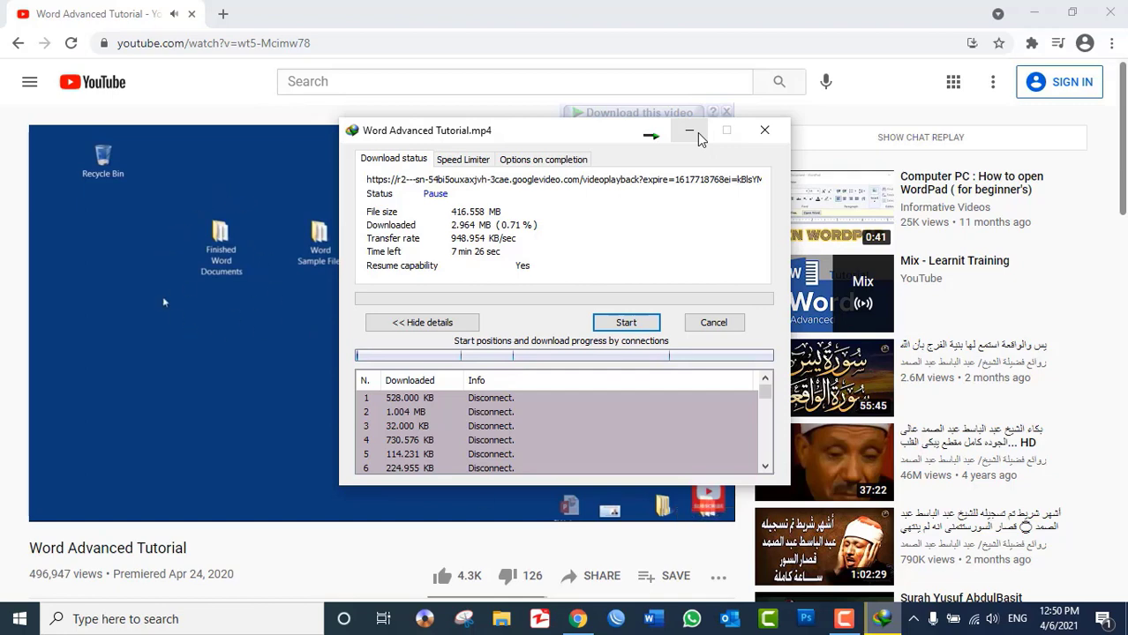
click(765, 131)
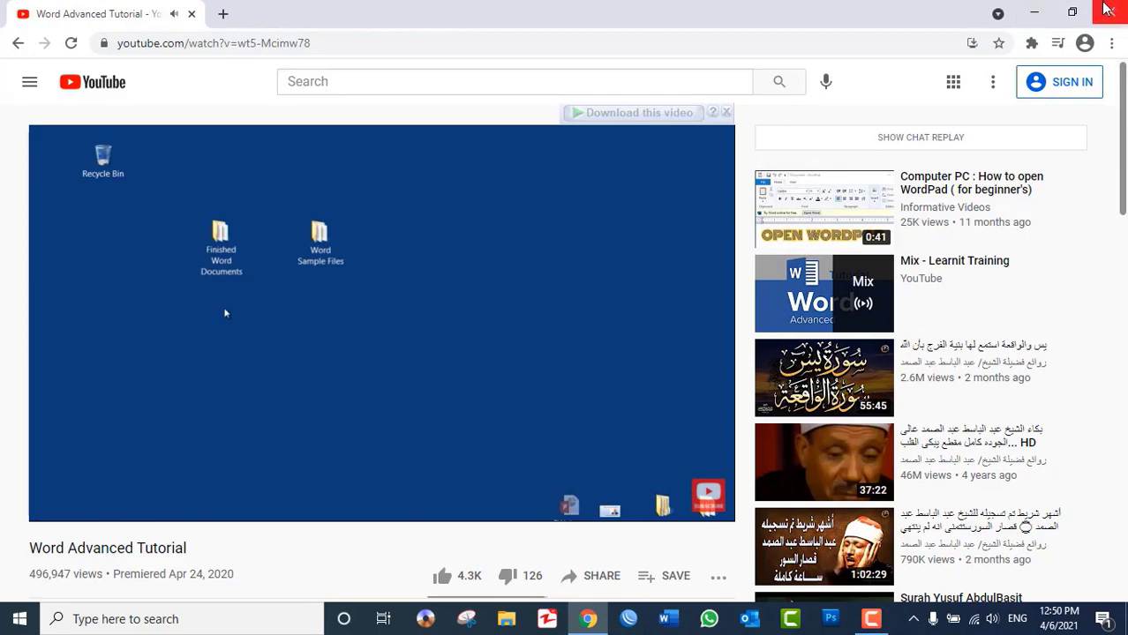
click(1108, 10)
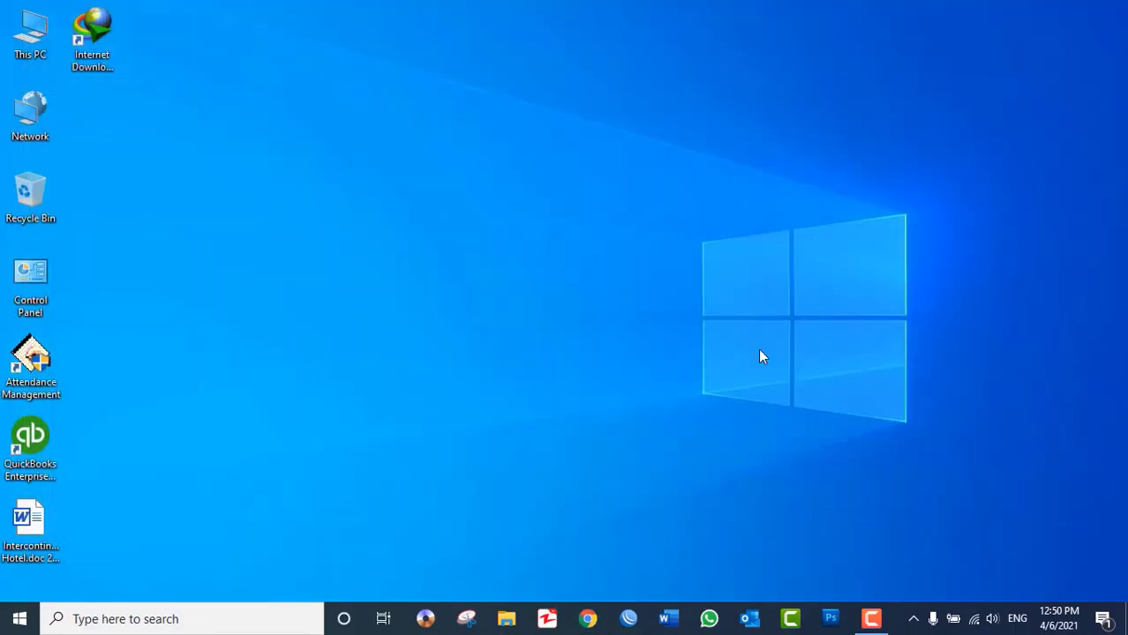
Step: Refresh the desktop, switch to Internet Download Manager and open its registration form
right_click(604, 228)
click(635, 272)
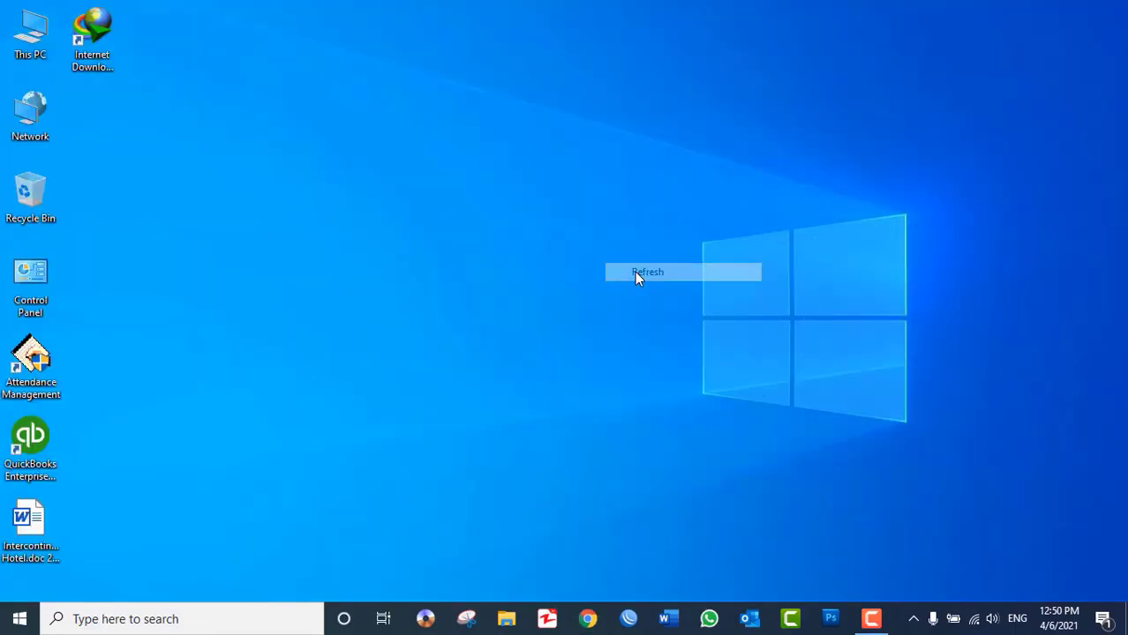
double_click(92, 35)
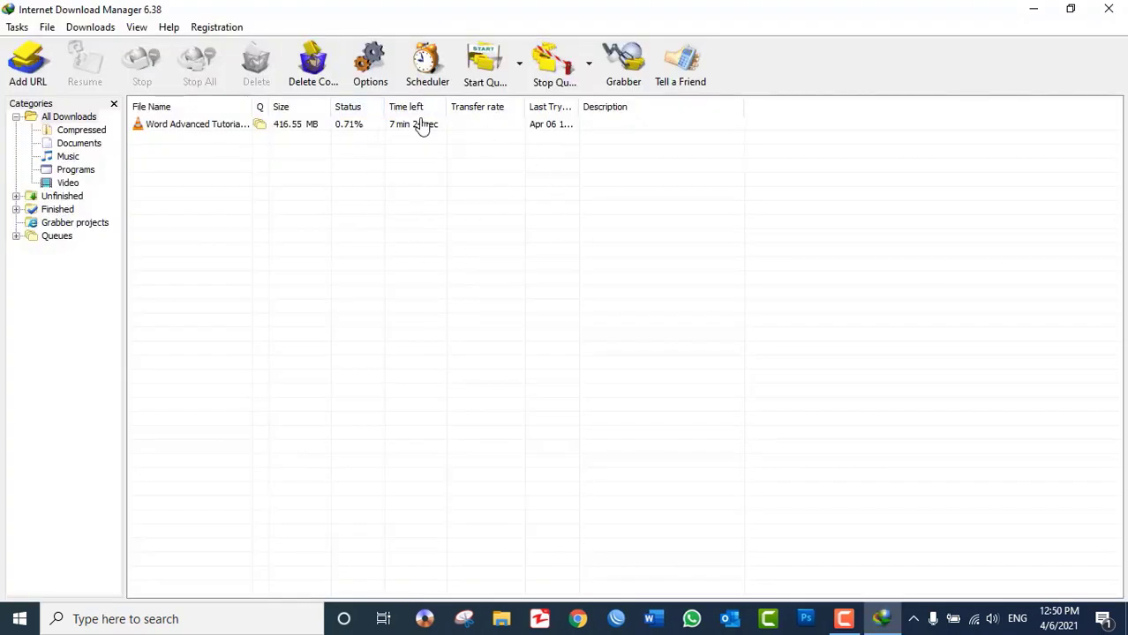
click(217, 29)
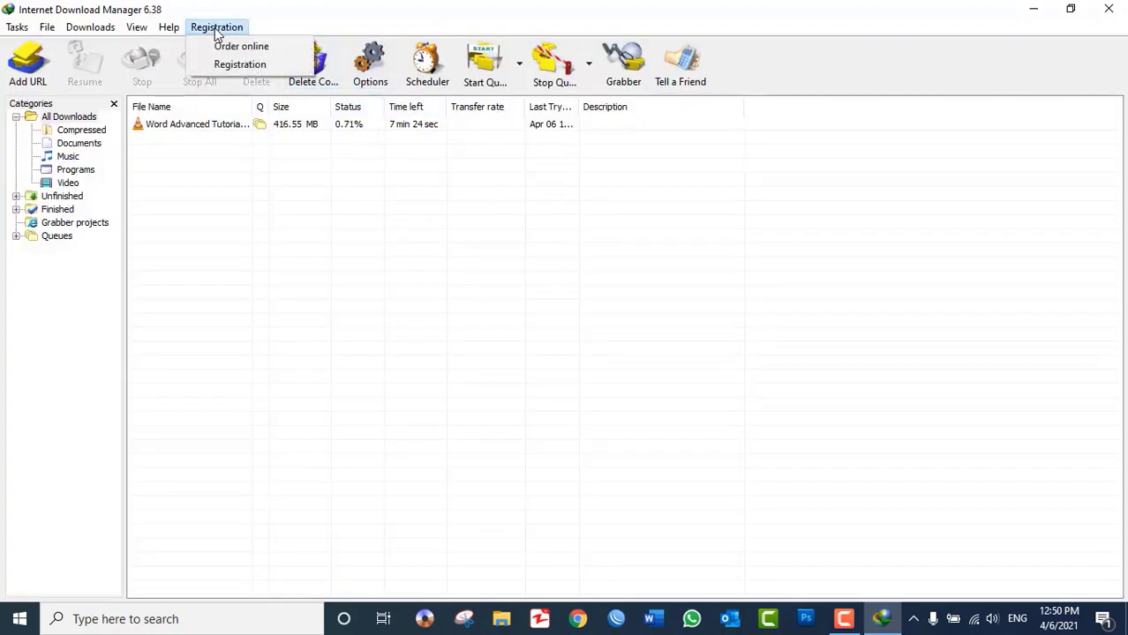
click(232, 64)
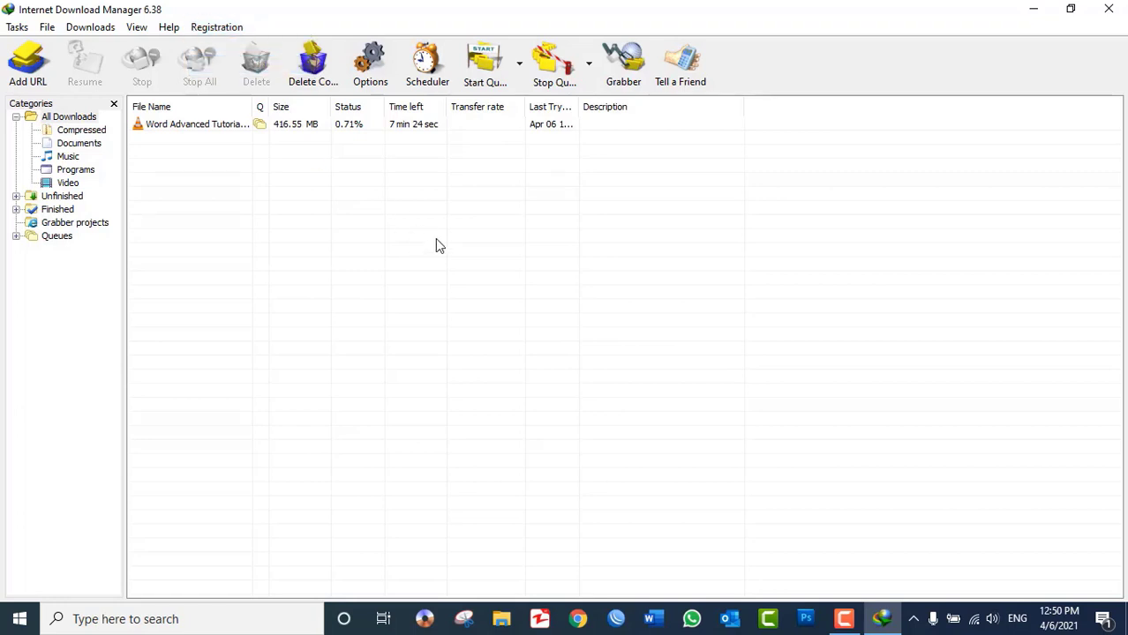